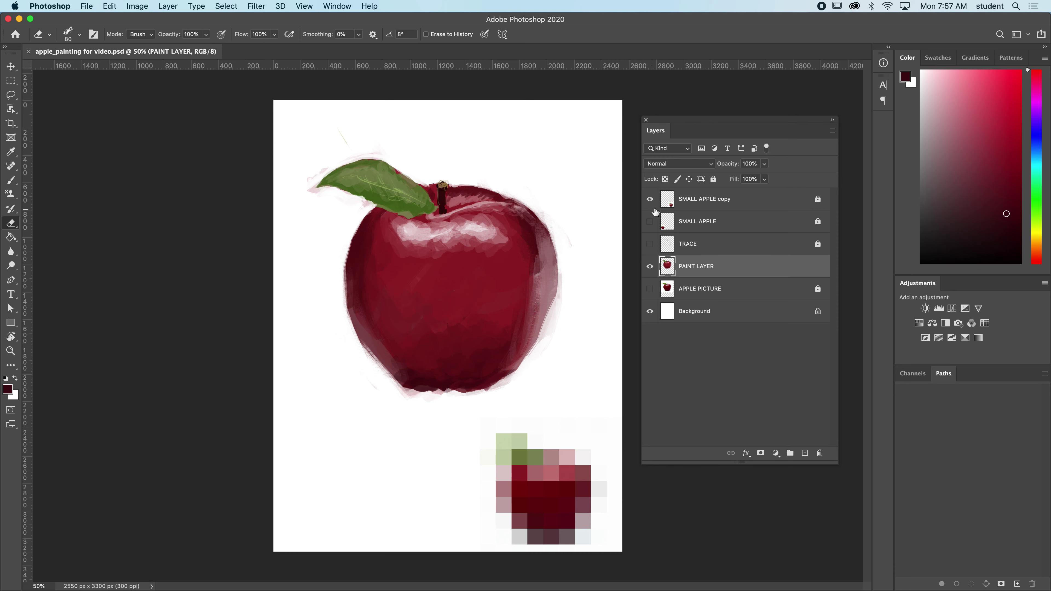
Make the SMALL APPLE reference layer visible on the canvas
{"action": "left_click", "coordinate": [723, 224]}
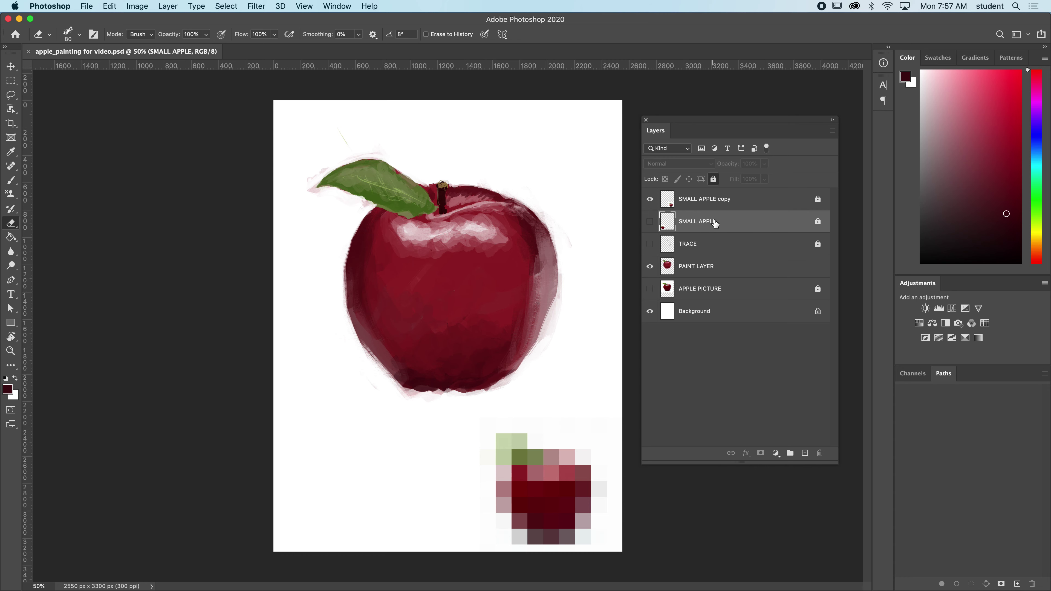
{"action": "mouse_move", "coordinate": [755, 224]}
{"action": "left_mouse_down"}
{"action": "mouse_move", "coordinate": [774, 285]}
{"action": "mouse_move", "coordinate": [755, 222]}
{"action": "left_mouse_up"}
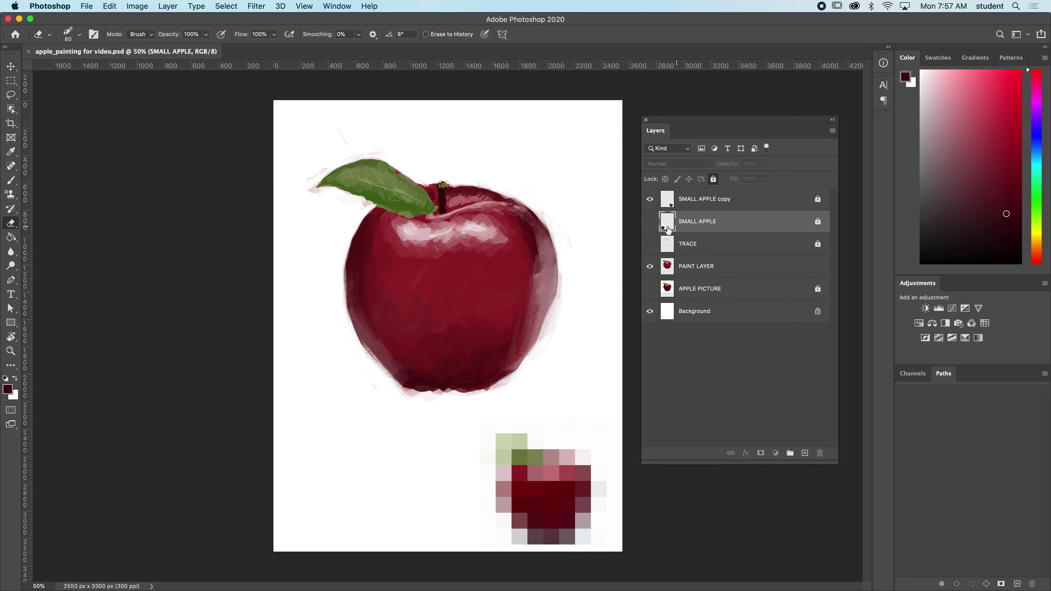
{"action": "left_click", "coordinate": [649, 221]}
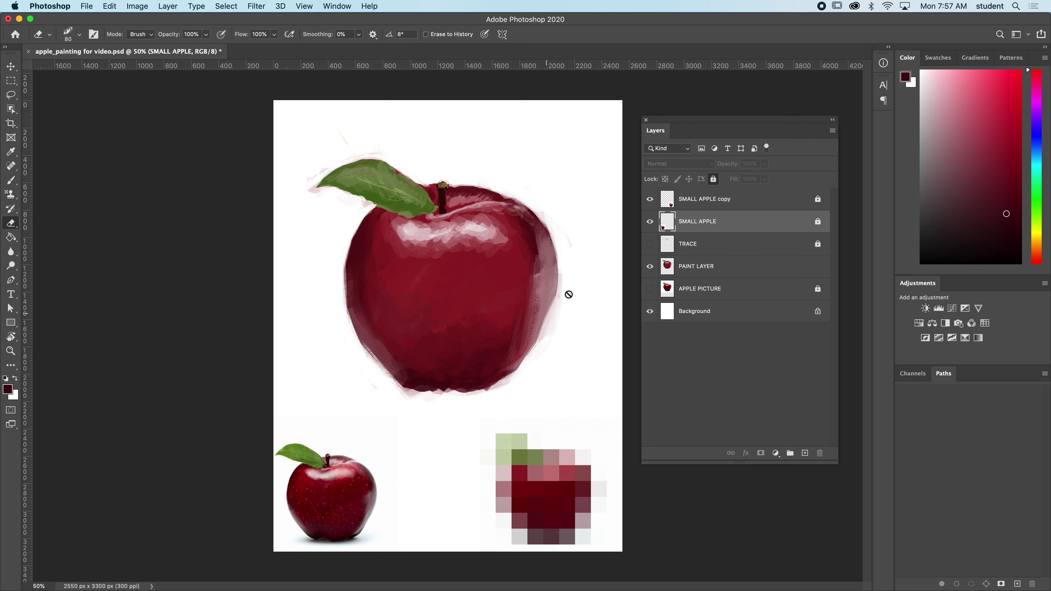
Unlock the SMALL APPLE copy layer holding the pixelated apple and delete it
{"action": "left_click", "coordinate": [742, 199]}
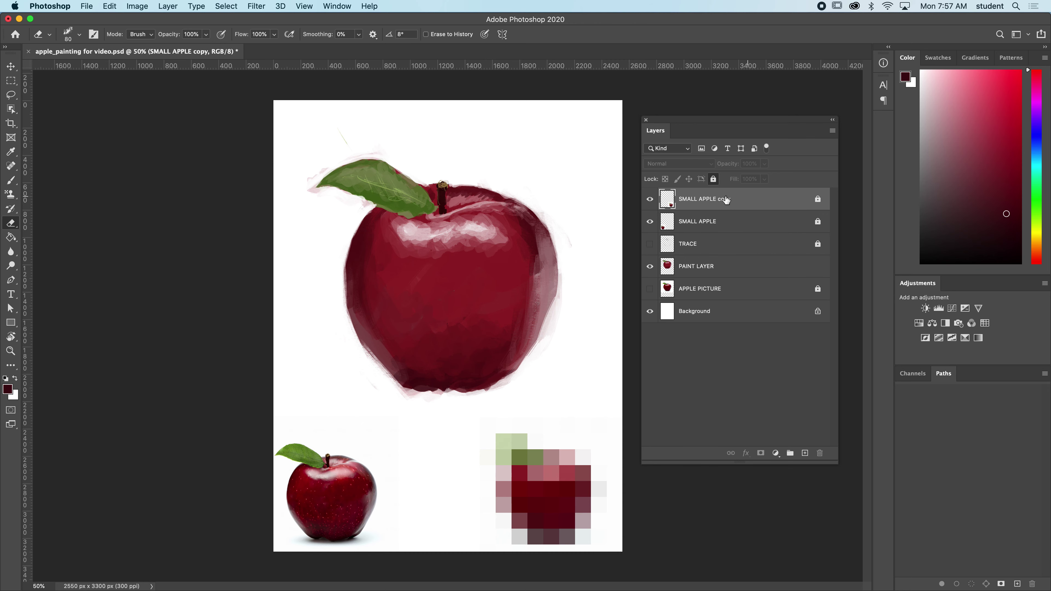
{"action": "left_click", "coordinate": [649, 199]}
{"action": "left_click", "coordinate": [650, 199]}
{"action": "left_click_drag", "start_coordinate": [720, 199], "coordinate": [815, 449]}
{"action": "left_click", "coordinate": [713, 178]}
{"action": "left_click_drag", "start_coordinate": [722, 203], "coordinate": [819, 453]}
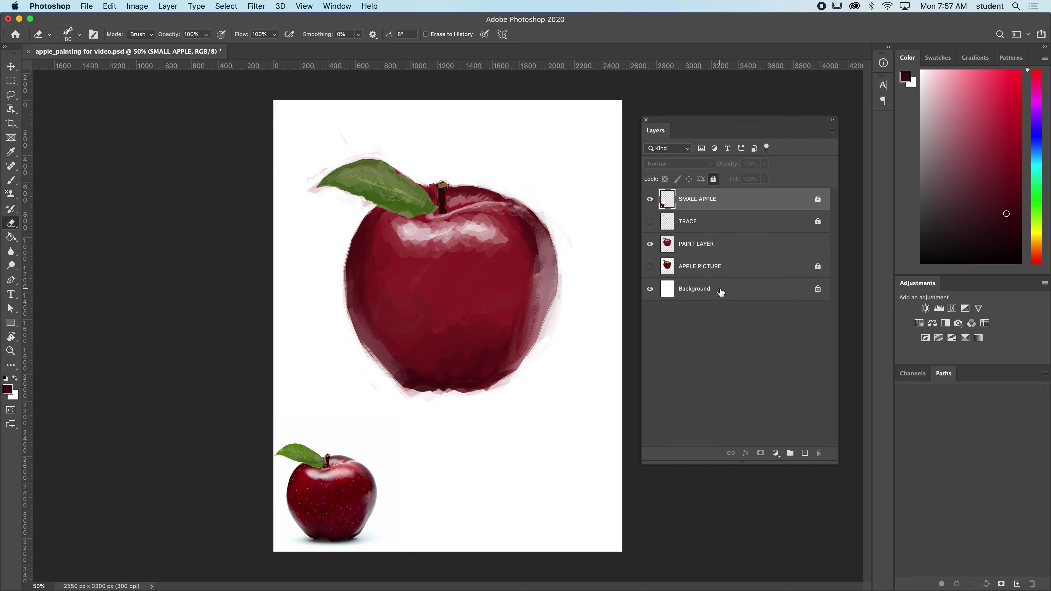
Unlock the TRACE layer and delete it from the document
{"action": "left_click_drag", "start_coordinate": [694, 222], "coordinate": [819, 451]}
{"action": "left_click", "coordinate": [699, 230]}
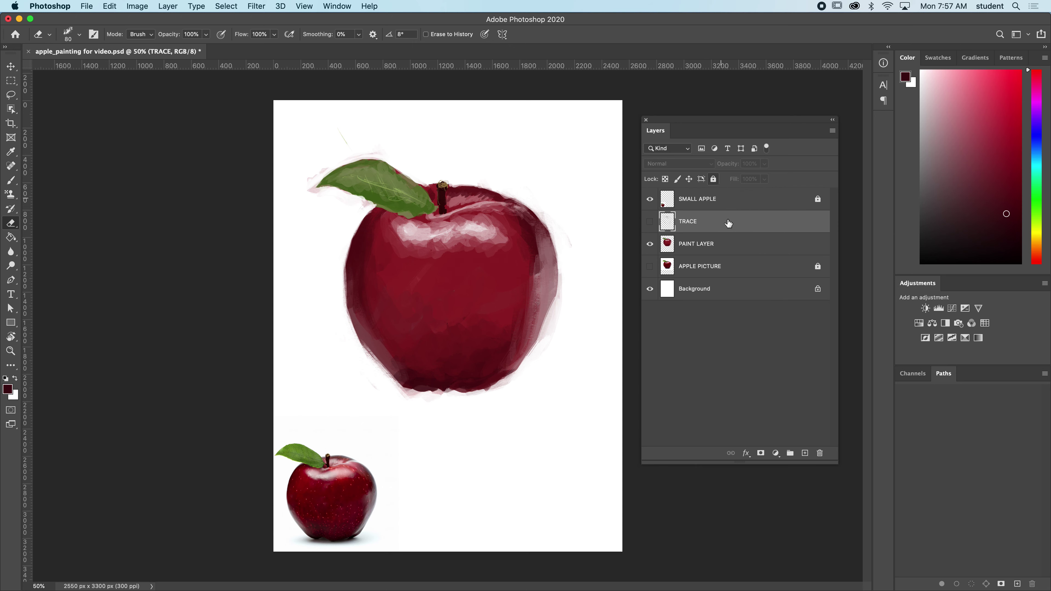
{"action": "left_click_drag", "start_coordinate": [744, 227], "coordinate": [820, 452]}
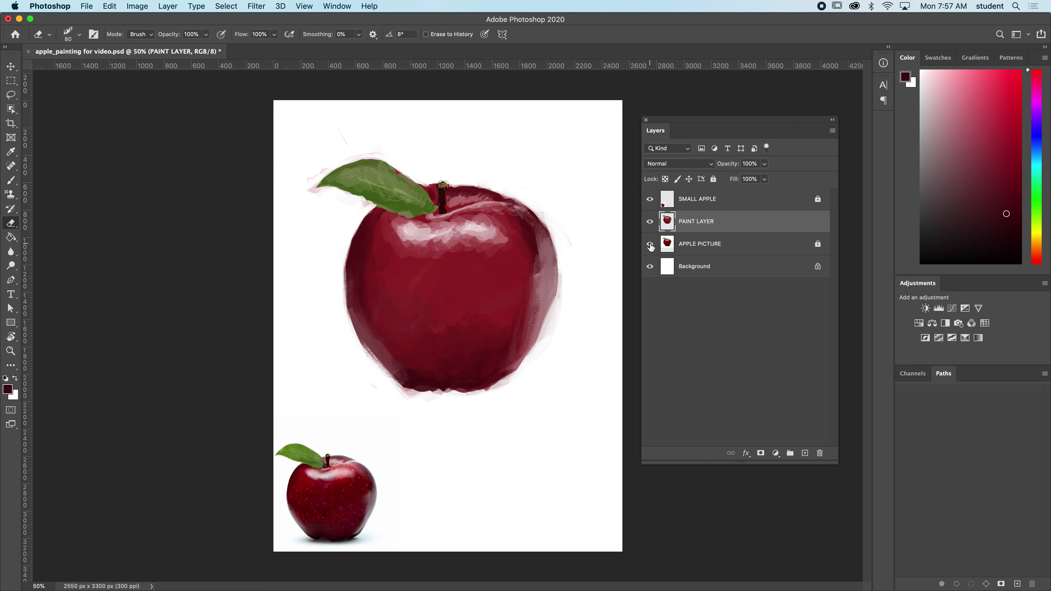
Compare the painting with the APPLE PICTURE and PAINT LAYER layers shown and hidden, and look through the blend modes for PAINT LAYER
{"action": "left_click", "coordinate": [649, 244]}
{"action": "left_click", "coordinate": [650, 244]}
{"action": "left_click", "coordinate": [650, 244]}
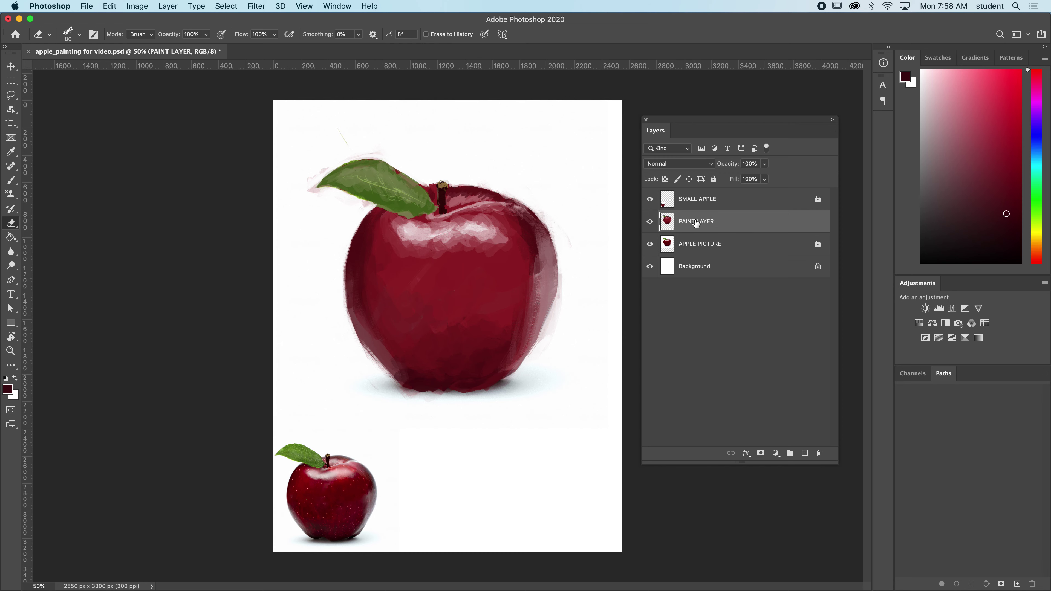
{"action": "left_click", "coordinate": [650, 243]}
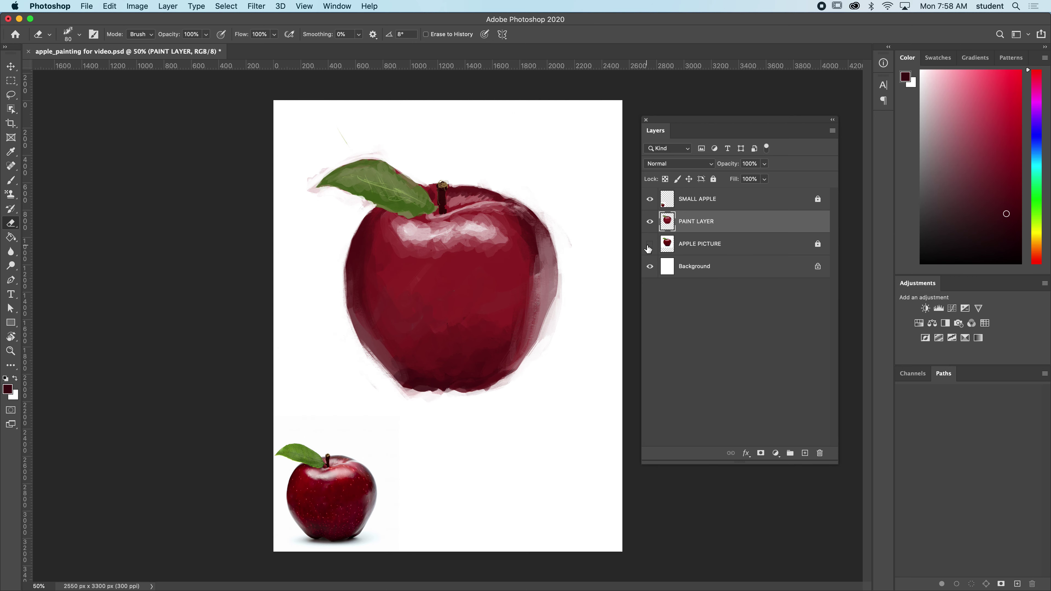
{"action": "left_click", "coordinate": [650, 243]}
{"action": "left_click", "coordinate": [650, 221]}
{"action": "left_click", "coordinate": [649, 221]}
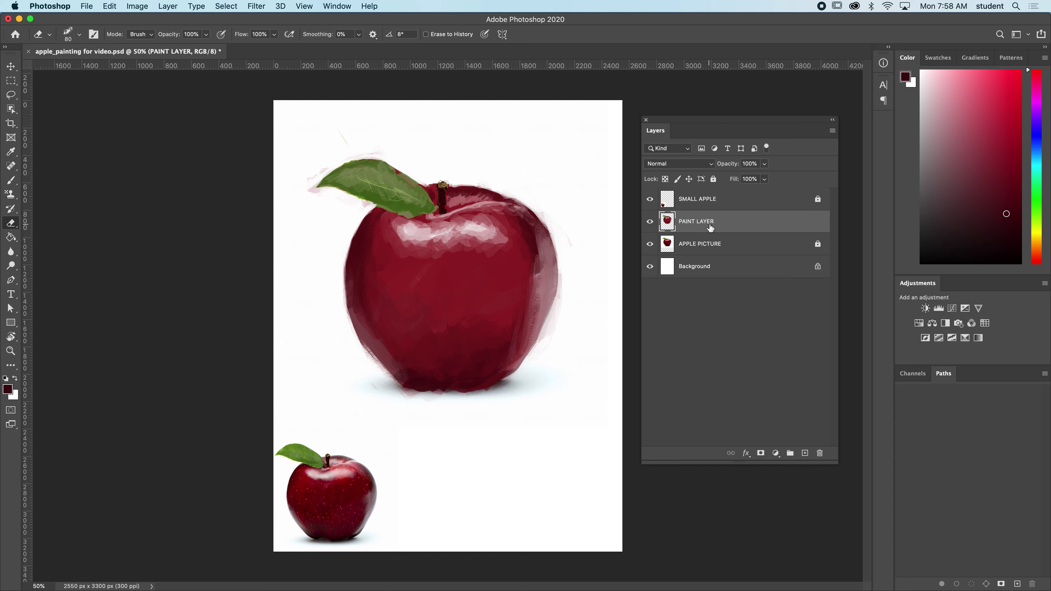
{"action": "left_click", "coordinate": [688, 163]}
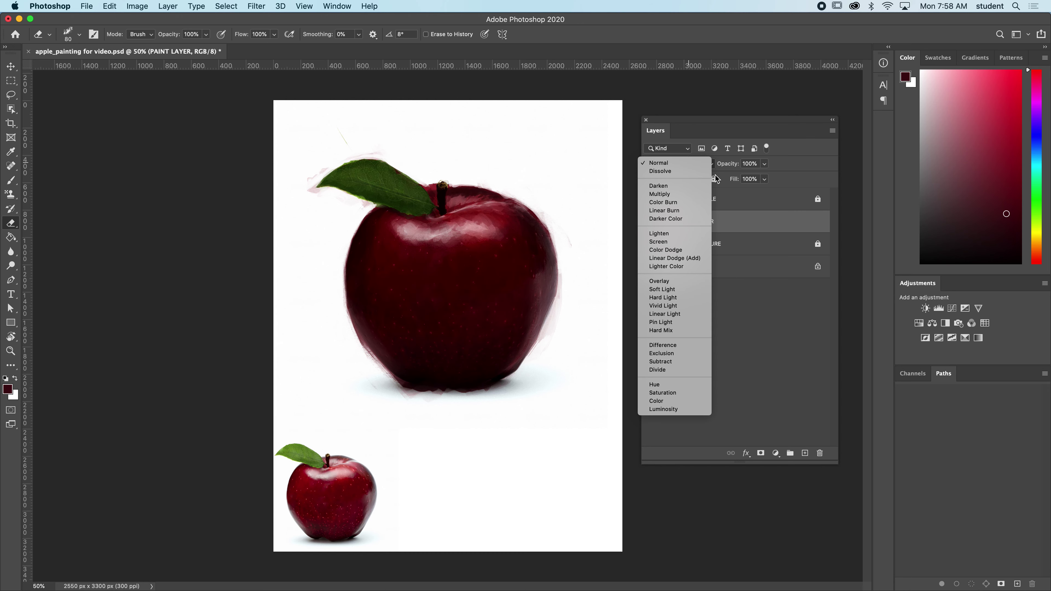
{"action": "left_click", "coordinate": [797, 156]}
Unlock the APPLE PICTURE layer and delete it
{"action": "left_click", "coordinate": [694, 243]}
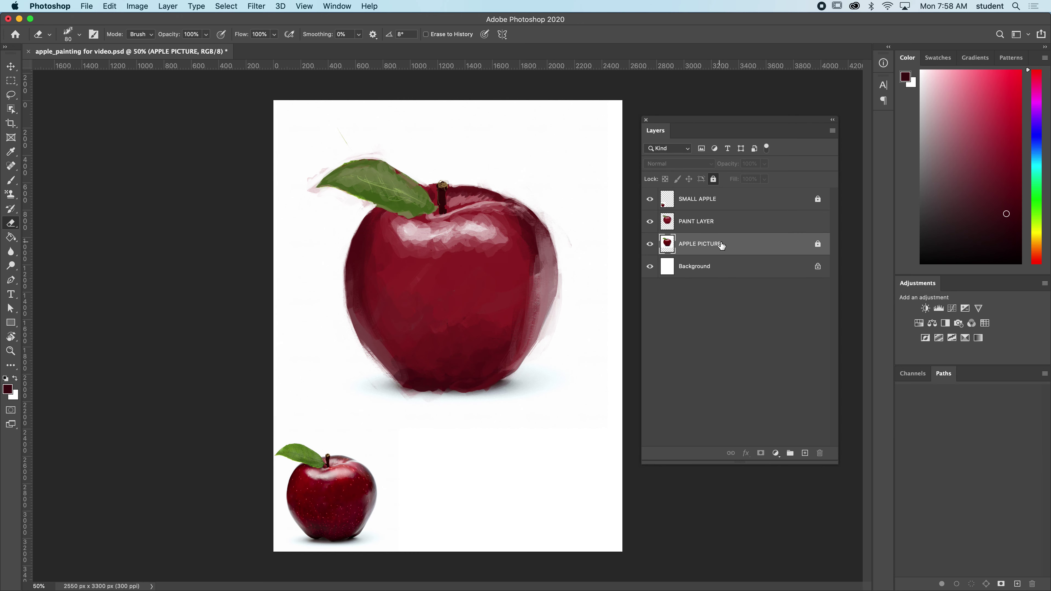
{"action": "left_click", "coordinate": [712, 179]}
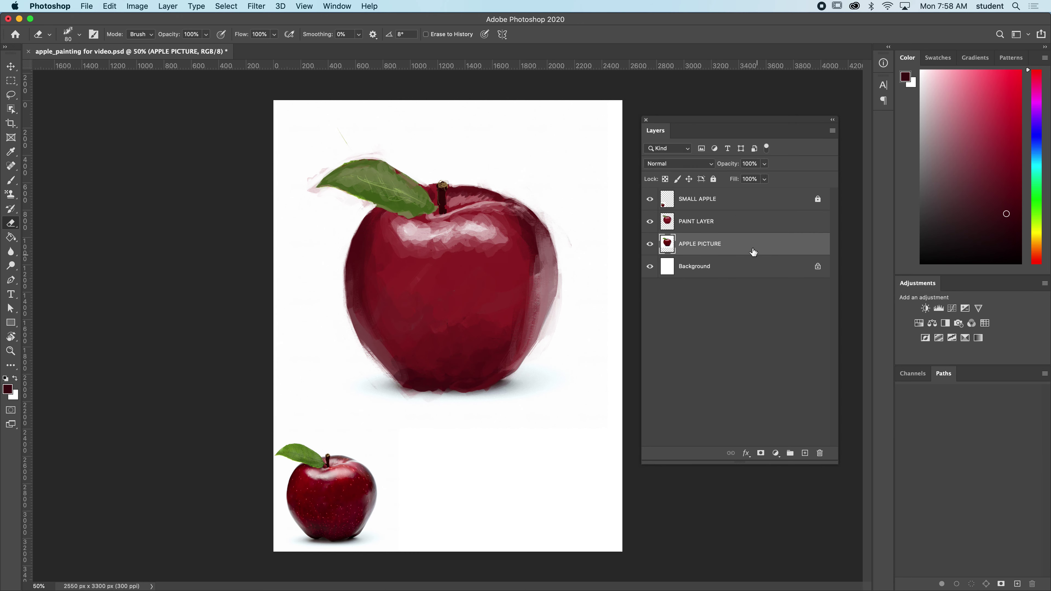
{"action": "mouse_move", "coordinate": [753, 249]}
{"action": "left_mouse_down"}
{"action": "mouse_move", "coordinate": [780, 404]}
{"action": "mouse_move", "coordinate": [818, 453]}
{"action": "left_mouse_up"}
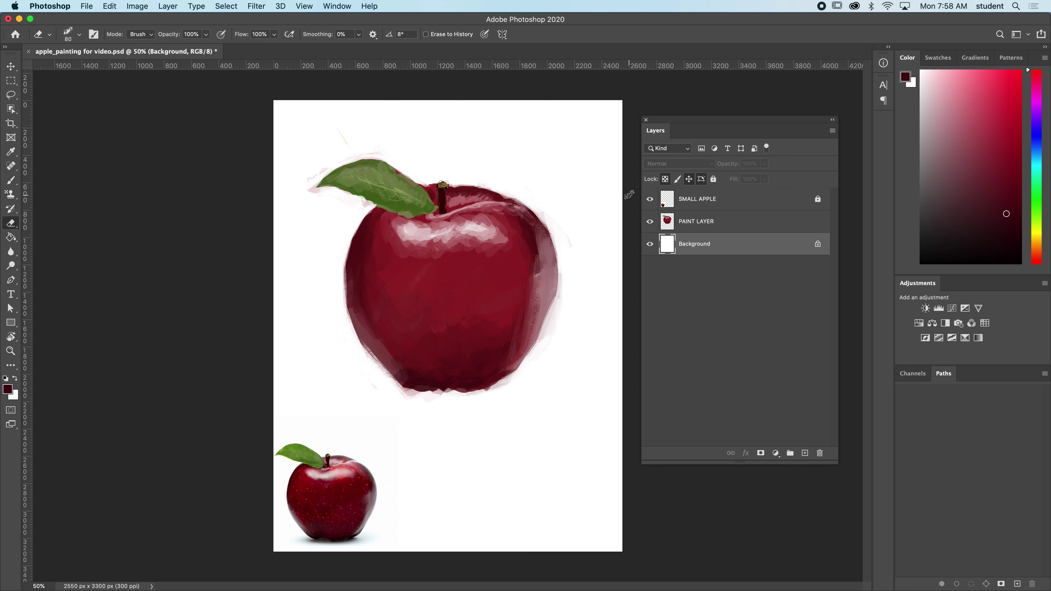
Select PAINT LAYER and open it in the Liquify filter
{"action": "left_click", "coordinate": [744, 226]}
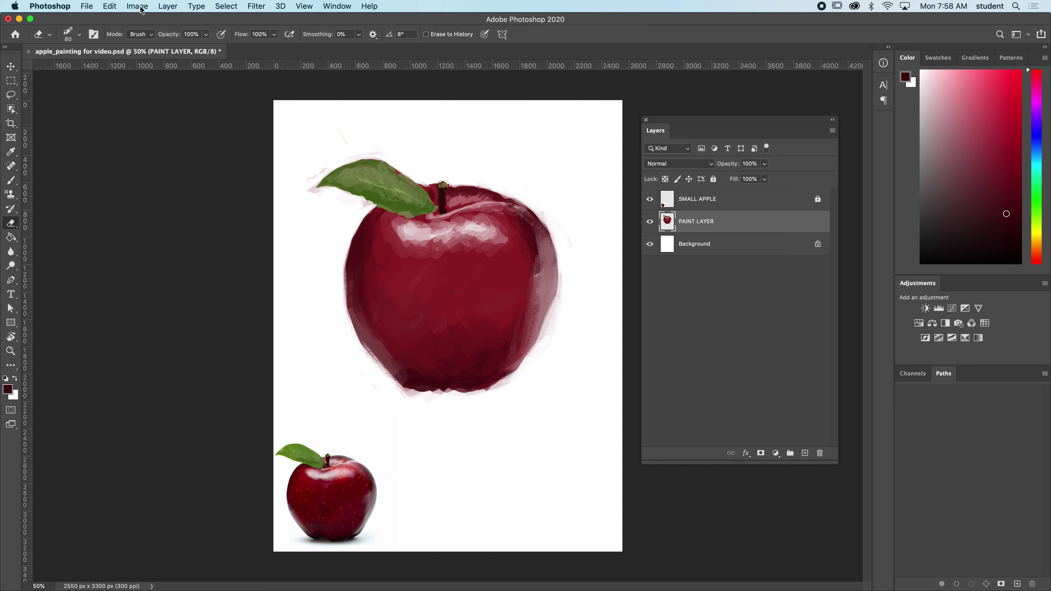
{"action": "key", "text": "super+plus"}
{"action": "key", "text": "super+plus"}
{"action": "key", "text": "super+plus"}
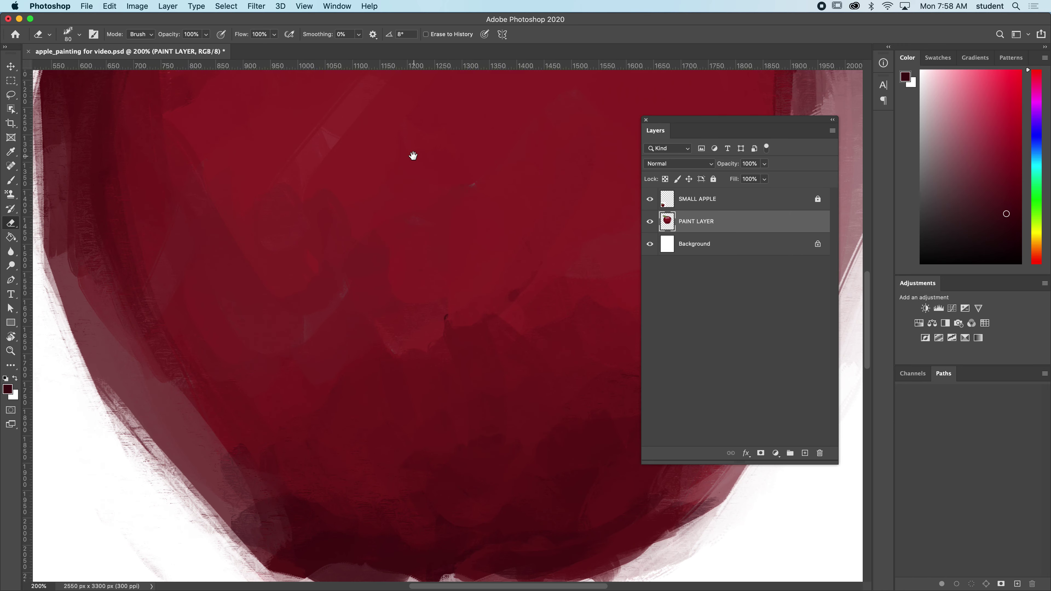
{"action": "left_click_drag", "start_coordinate": [413, 156], "coordinate": [357, 382]}
{"action": "left_click_drag", "start_coordinate": [426, 327], "coordinate": [369, 171]}
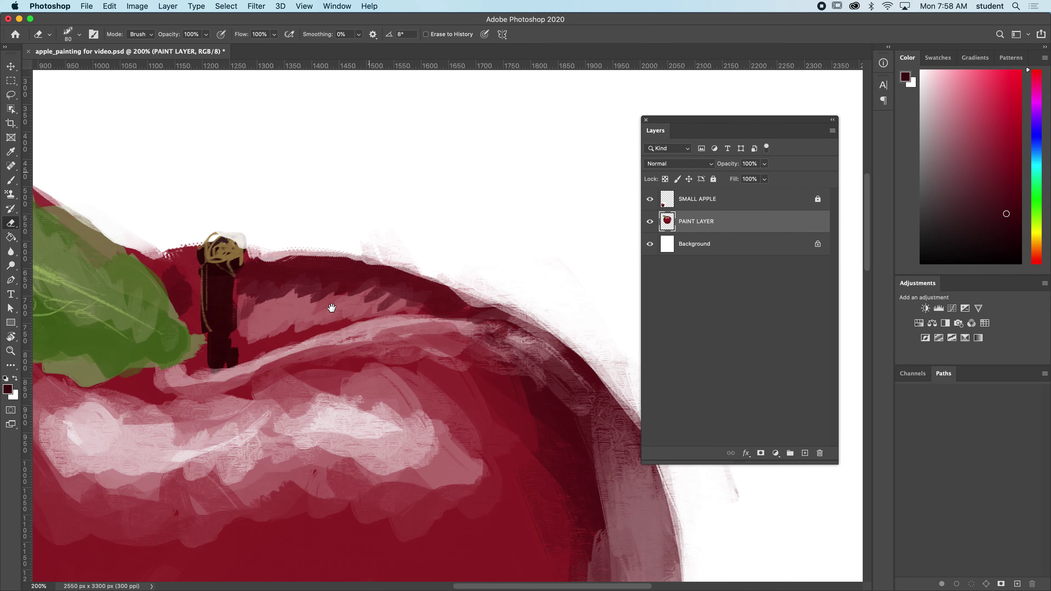
{"action": "left_click_drag", "start_coordinate": [373, 342], "coordinate": [340, 299]}
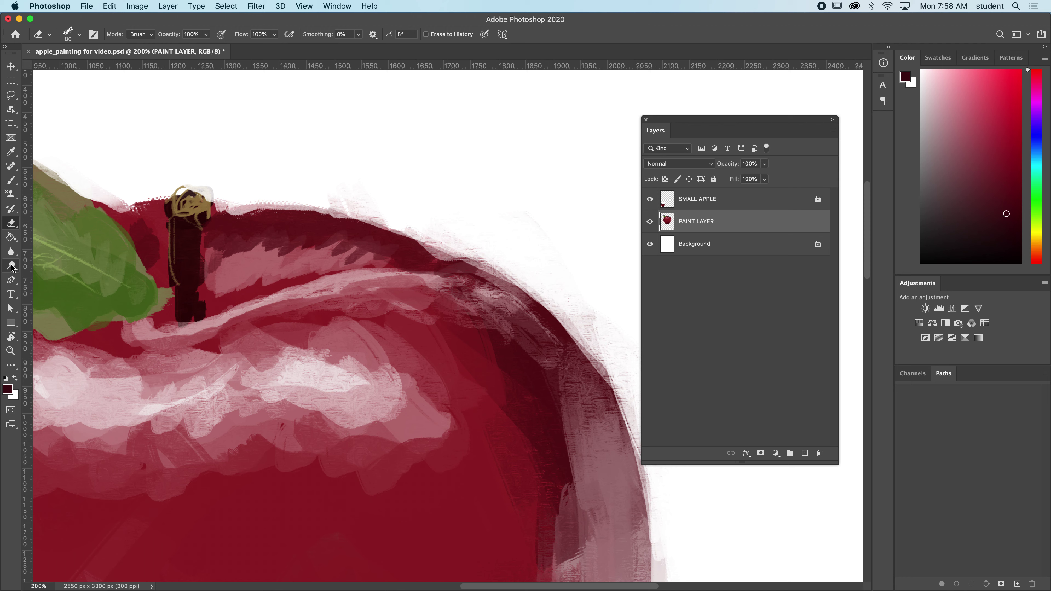
{"action": "left_click", "coordinate": [250, 5]}
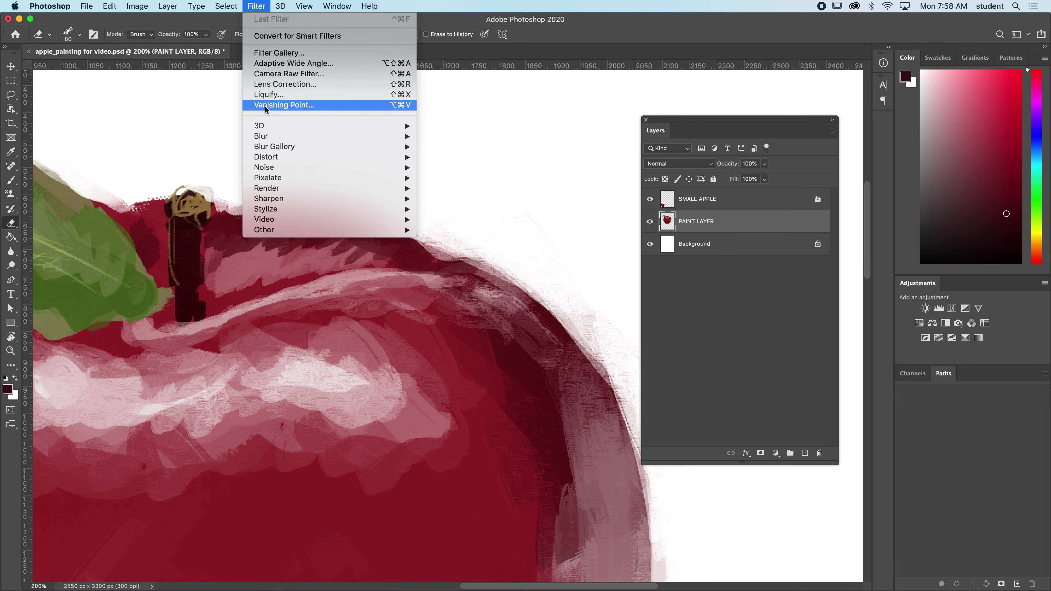
{"action": "left_click", "coordinate": [274, 93]}
{"action": "key", "text": "super+shift+x"}
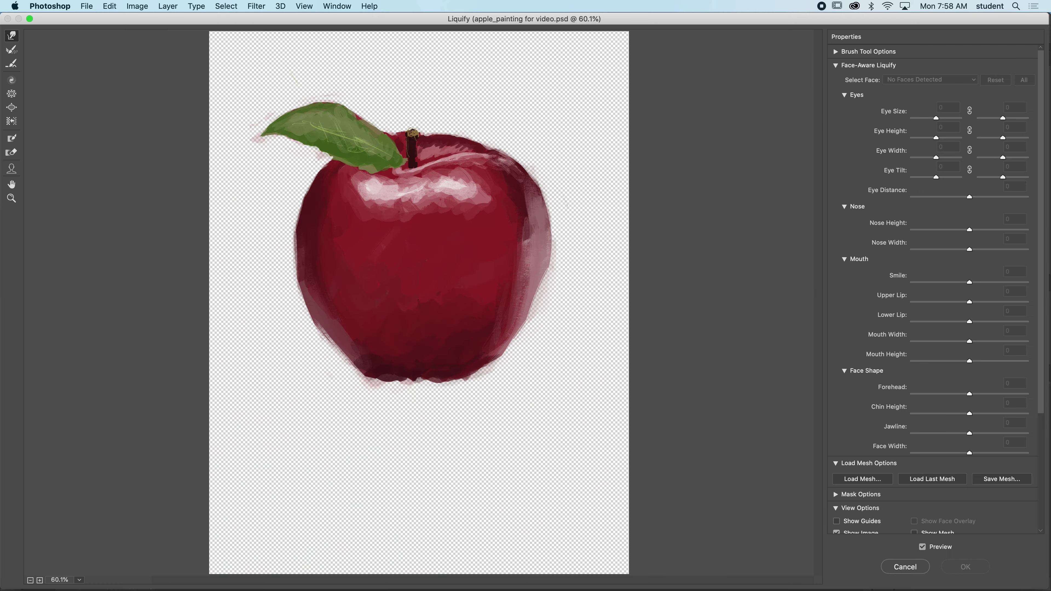
Smooth the apple's upper edge on both sides of the stem with a much smaller Liquify warp brush and apply the filter
{"action": "left_click", "coordinate": [483, 164], "text": "super"}
{"action": "key", "text": "super+plus"}
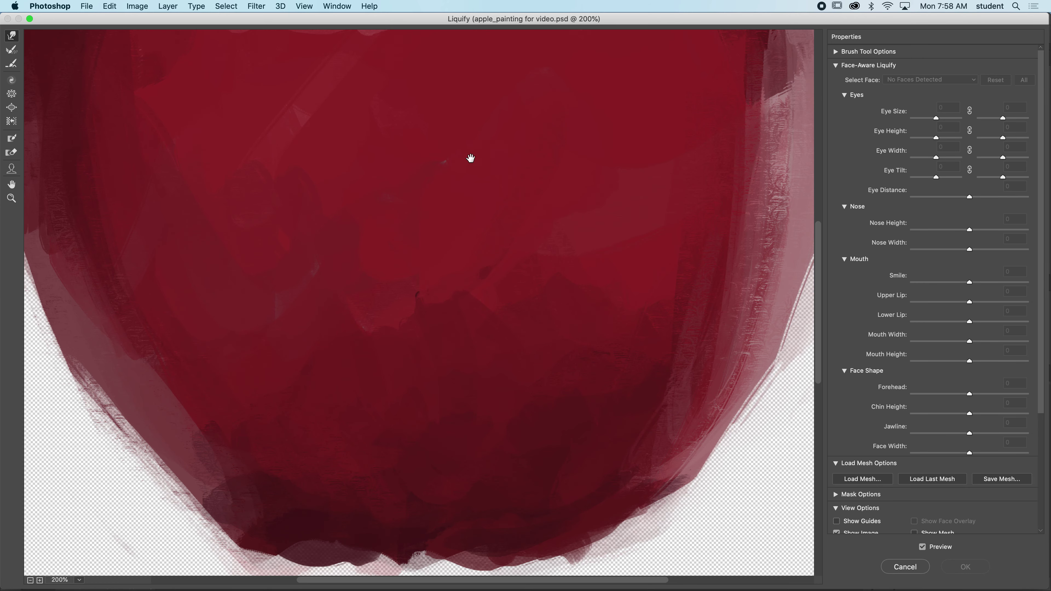
{"action": "left_click_drag", "start_coordinate": [470, 159], "coordinate": [464, 330]}
{"action": "mouse_move", "coordinate": [496, 215]}
{"action": "left_mouse_down"}
{"action": "mouse_move", "coordinate": [471, 305]}
{"action": "mouse_move", "coordinate": [457, 438]}
{"action": "left_mouse_up"}
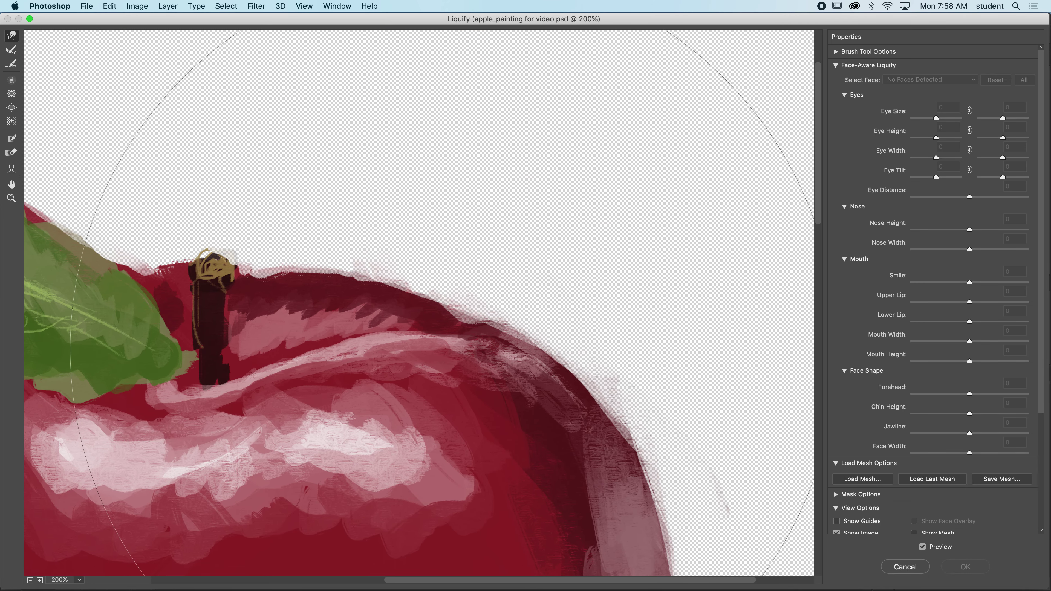
{"action": "key", "text": "bracketleft"}
{"action": "key", "text": "bracketleft"}
{"action": "key", "text": "bracketleft"}
{"action": "key", "text": "bracketleft"}
{"action": "key", "text": "bracketleft"}
{"action": "key", "text": "bracketleft"}
{"action": "key", "text": "bracketleft"}
{"action": "key", "text": "bracketleft"}
{"action": "key", "text": "bracketleft"}
{"action": "key", "text": "bracketleft"}
{"action": "key", "text": "bracketleft"}
{"action": "key", "text": "bracketleft"}
{"action": "key", "text": "bracketleft"}
{"action": "key", "text": "bracketleft"}
{"action": "key", "text": "bracketleft"}
{"action": "key", "text": "bracketleft"}
{"action": "key", "text": "bracketleft"}
{"action": "key", "text": "bracketleft"}
{"action": "mouse_move", "coordinate": [457, 329]}
{"action": "left_mouse_down"}
{"action": "mouse_move", "coordinate": [454, 314]}
{"action": "mouse_move", "coordinate": [466, 317]}
{"action": "left_mouse_up"}
{"action": "mouse_move", "coordinate": [262, 281]}
{"action": "left_mouse_down"}
{"action": "mouse_move", "coordinate": [253, 273]}
{"action": "mouse_move", "coordinate": [269, 274]}
{"action": "left_mouse_up"}
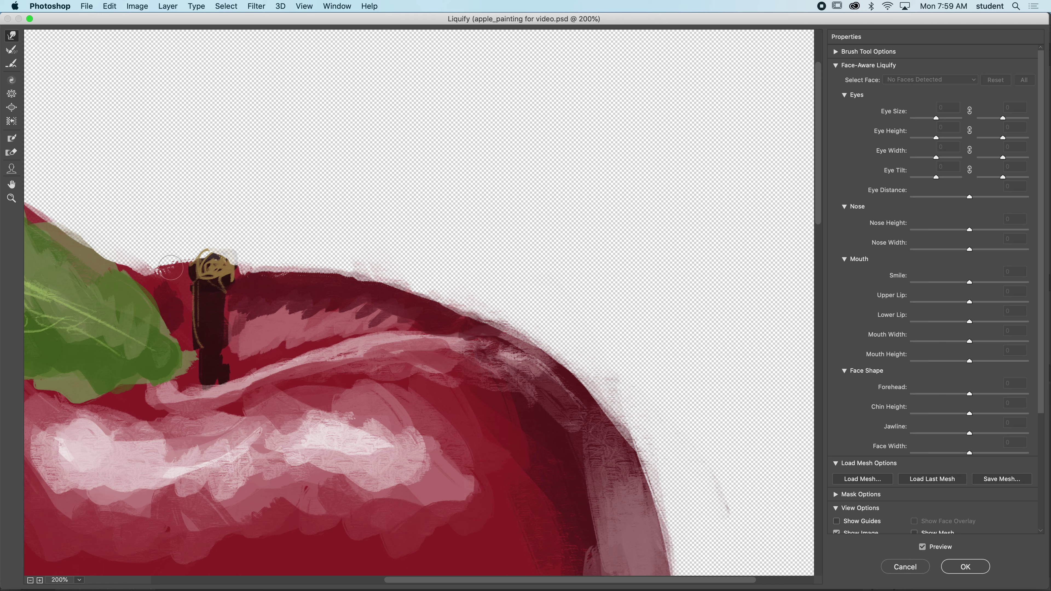
{"action": "left_click_drag", "start_coordinate": [153, 260], "coordinate": [178, 253]}
{"action": "left_click", "coordinate": [965, 566]}
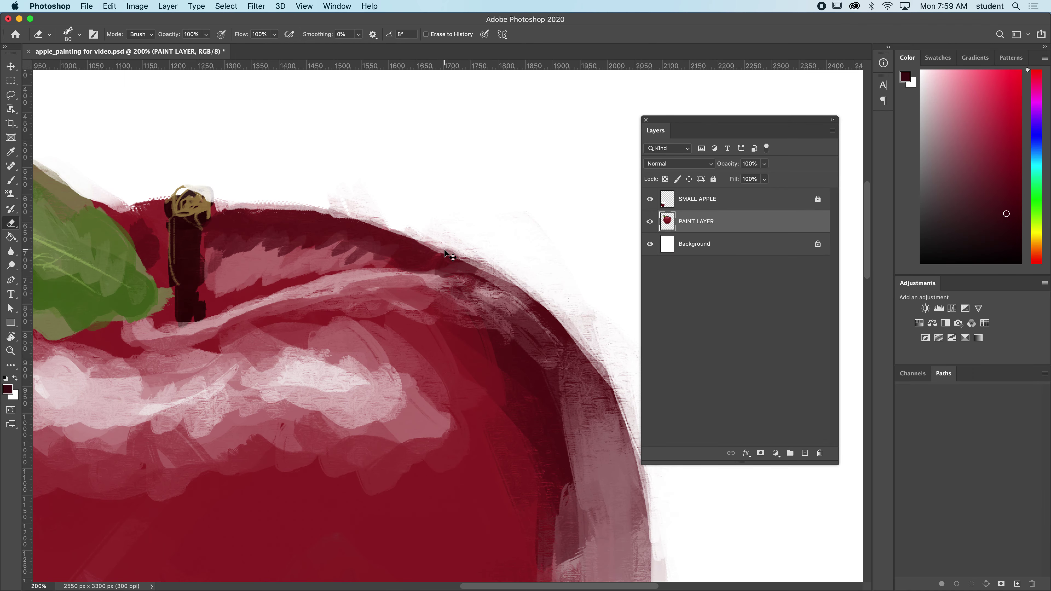
Open a Curves adjustment on PAINT LAYER and shape an S-curve with points at input 73, output 58 and input 182, output 219
{"action": "key", "text": "super+minus"}
{"action": "key", "text": "super+minus"}
{"action": "key", "text": "super+minus"}
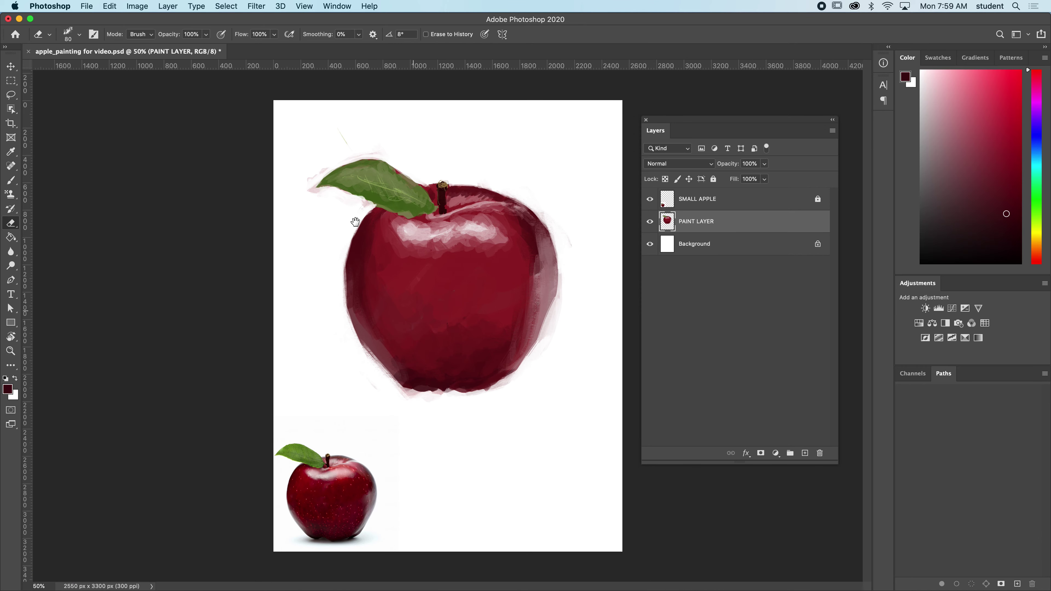
{"action": "left_click", "coordinate": [137, 5]}
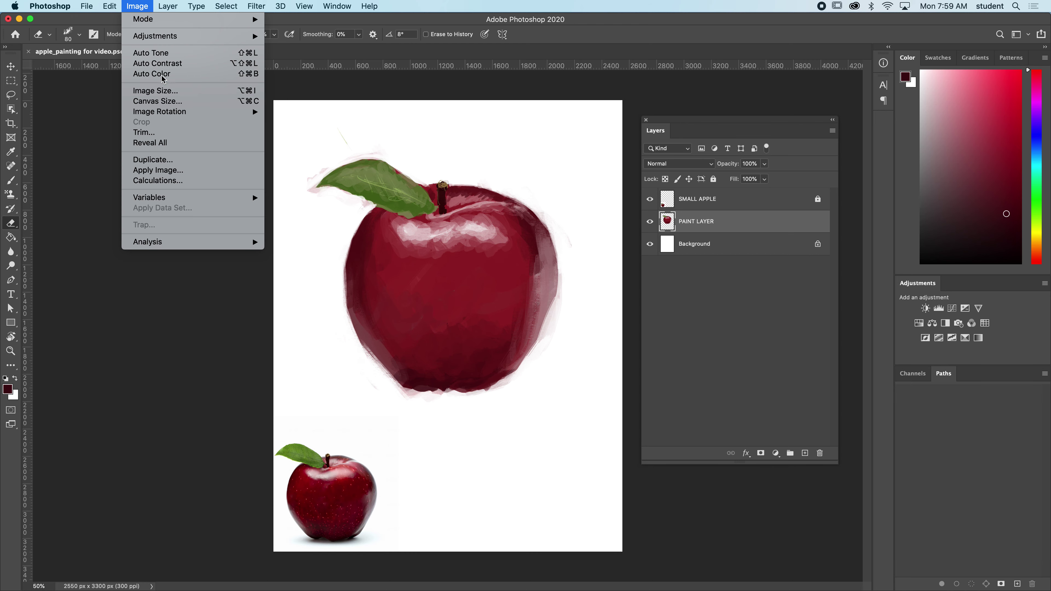
{"action": "mouse_move", "coordinate": [162, 37]}
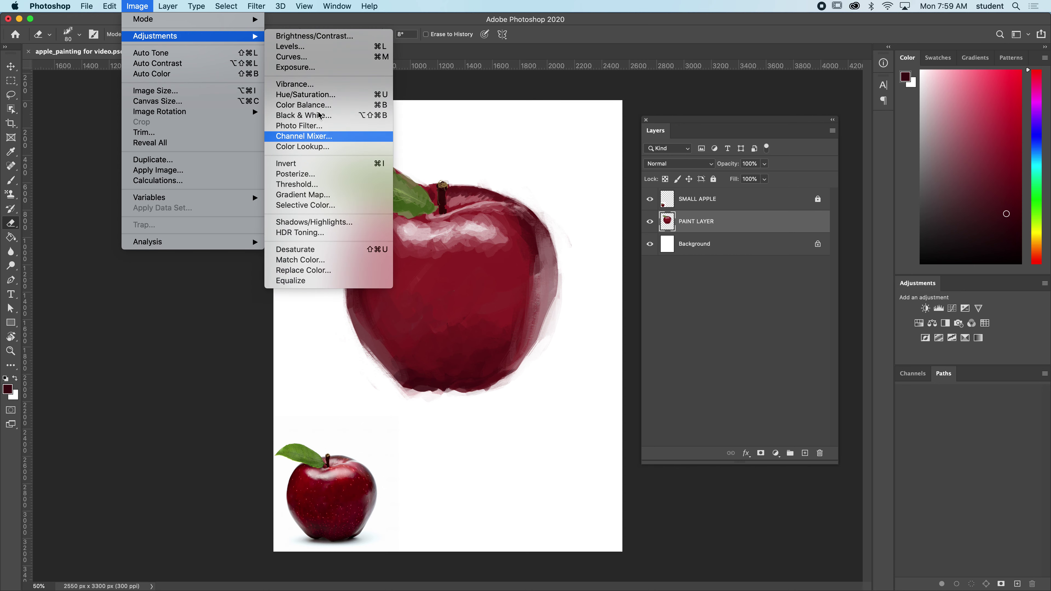
{"action": "left_click", "coordinate": [304, 58]}
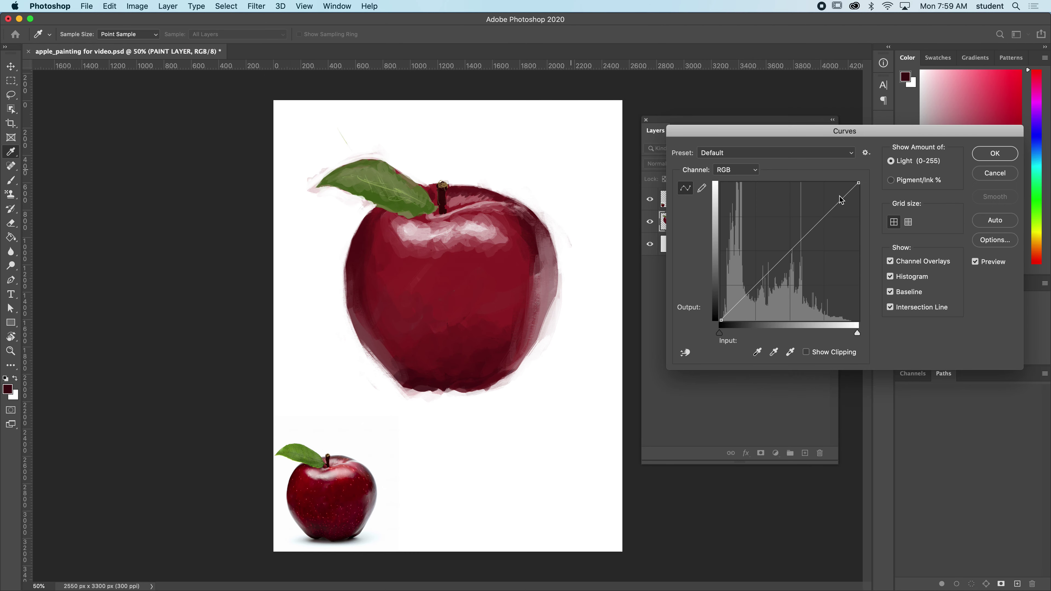
{"action": "left_click_drag", "start_coordinate": [832, 209], "coordinate": [824, 204]}
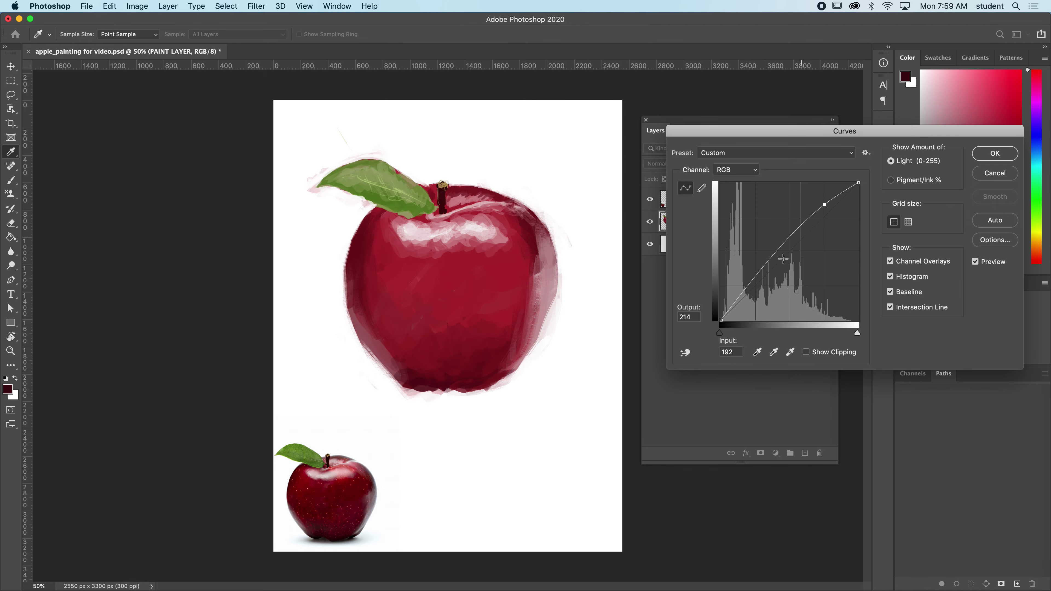
{"action": "left_click", "coordinate": [755, 280]}
{"action": "left_click_drag", "start_coordinate": [755, 280], "coordinate": [760, 290]}
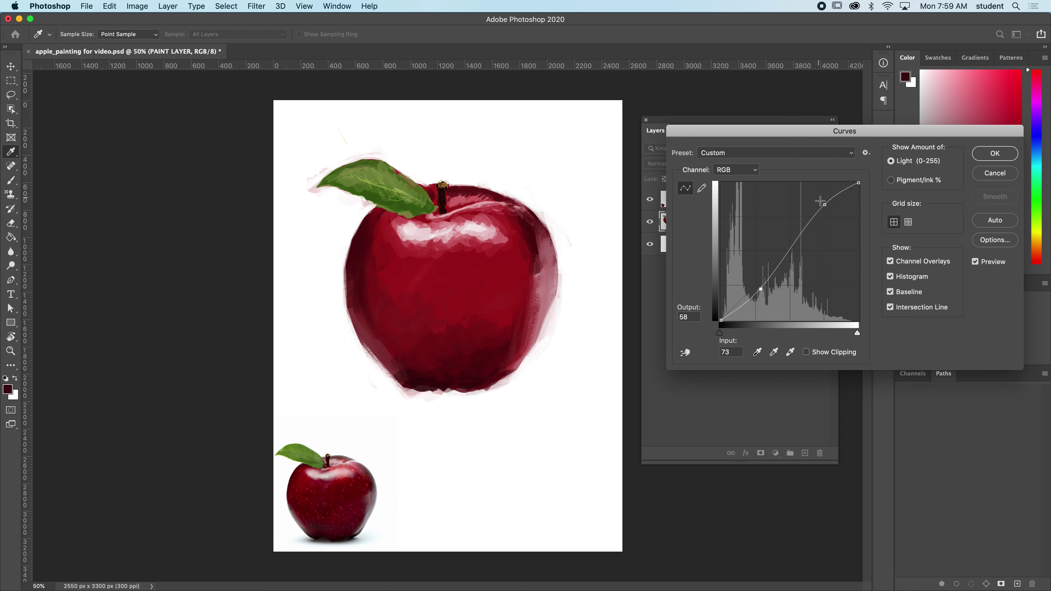
{"action": "left_click_drag", "start_coordinate": [824, 205], "coordinate": [821, 201]}
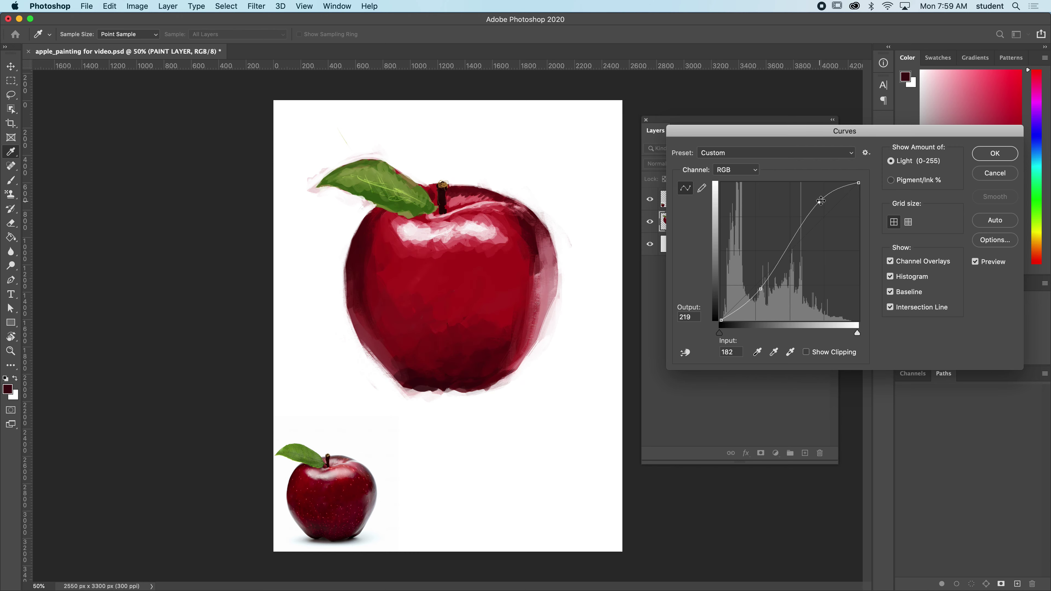
Compare the painting with the Curves preview off and on, and apply the adjustment
{"action": "left_click", "coordinate": [974, 262]}
{"action": "left_click", "coordinate": [974, 262]}
{"action": "left_click", "coordinate": [975, 262]}
{"action": "left_click", "coordinate": [976, 264]}
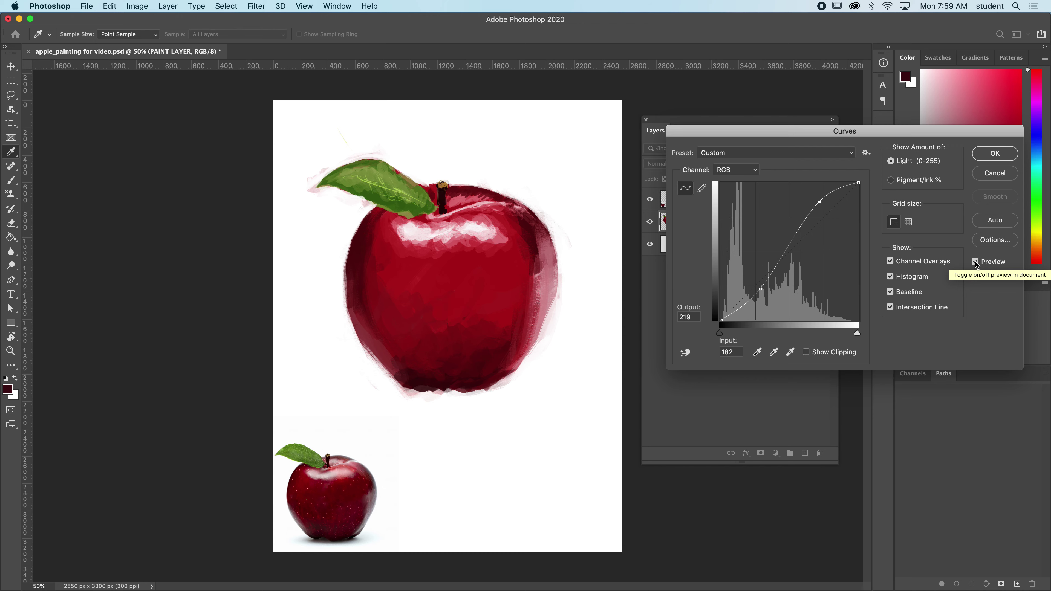
{"action": "left_click", "coordinate": [976, 262]}
{"action": "left_click", "coordinate": [975, 262]}
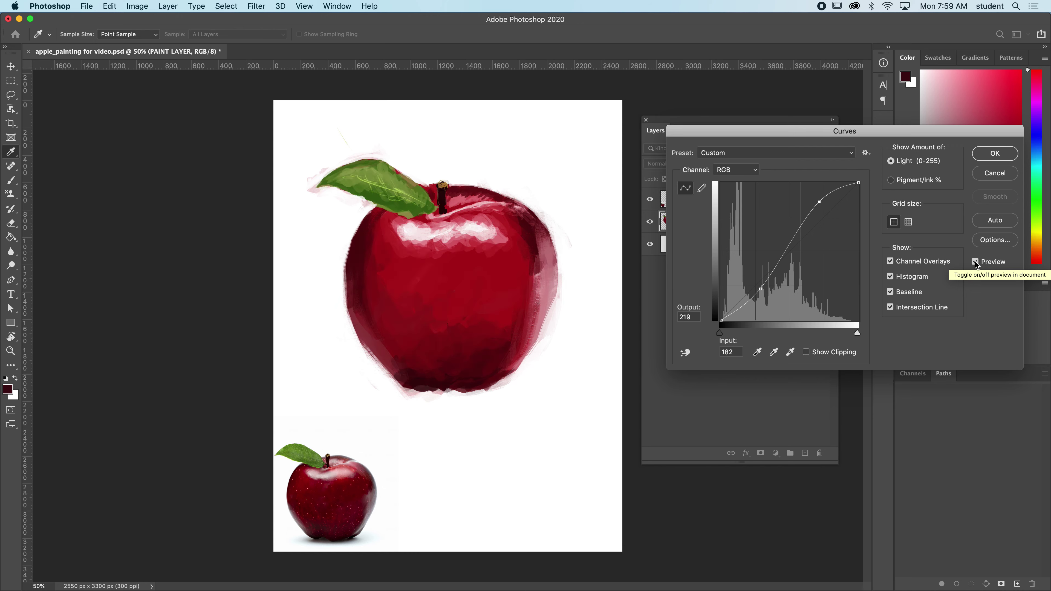
{"action": "left_click", "coordinate": [994, 157]}
{"action": "key", "text": "e"}
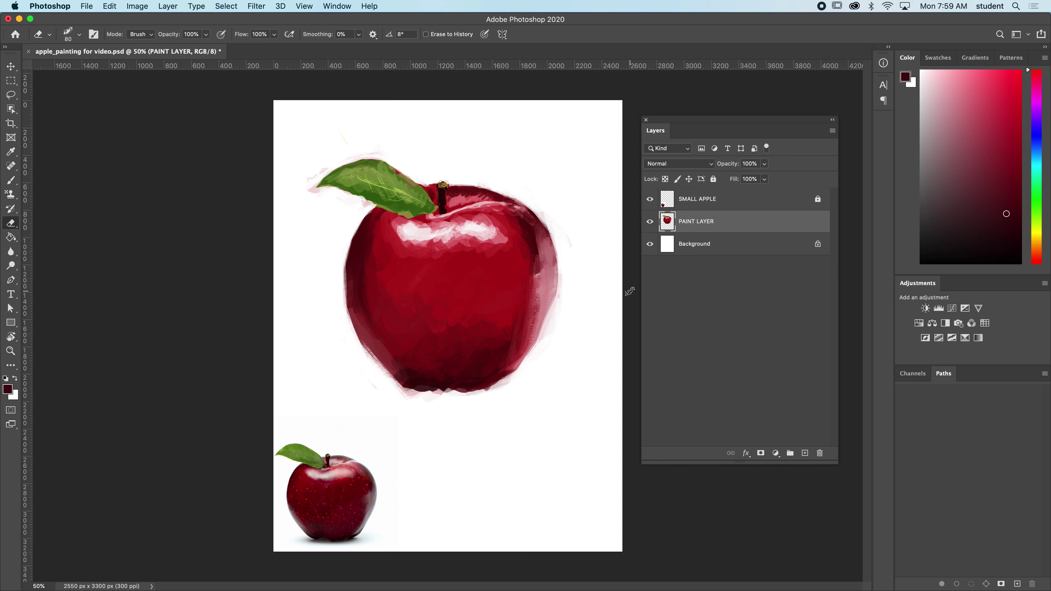
Add a new empty layer between PAINT LAYER and Background, and switch to the Brush tool
{"action": "left_click", "coordinate": [805, 455]}
{"action": "left_click_drag", "start_coordinate": [691, 231], "coordinate": [709, 245]}
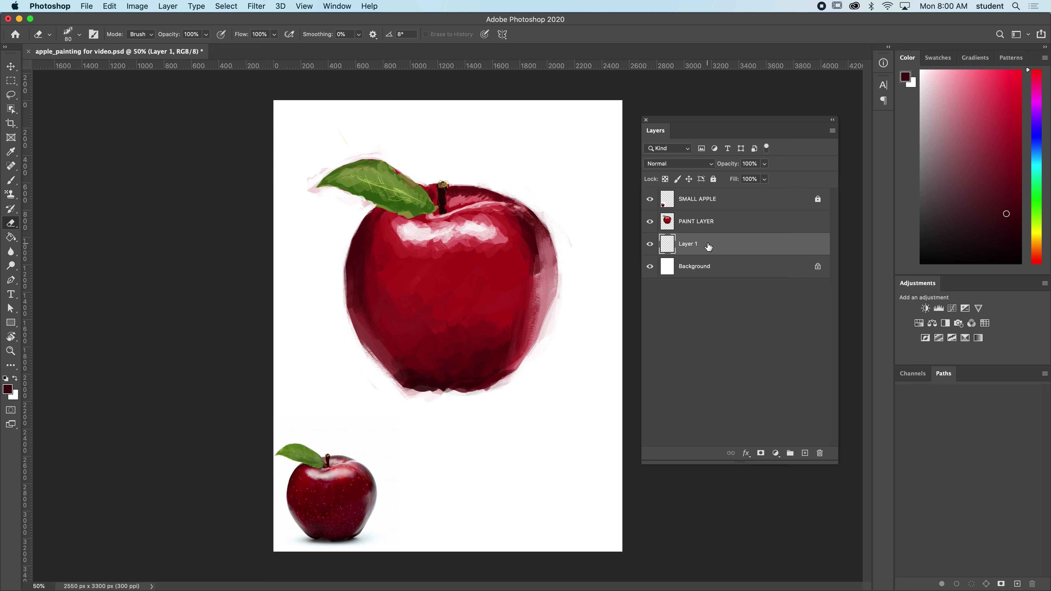
{"action": "left_click", "coordinate": [10, 181]}
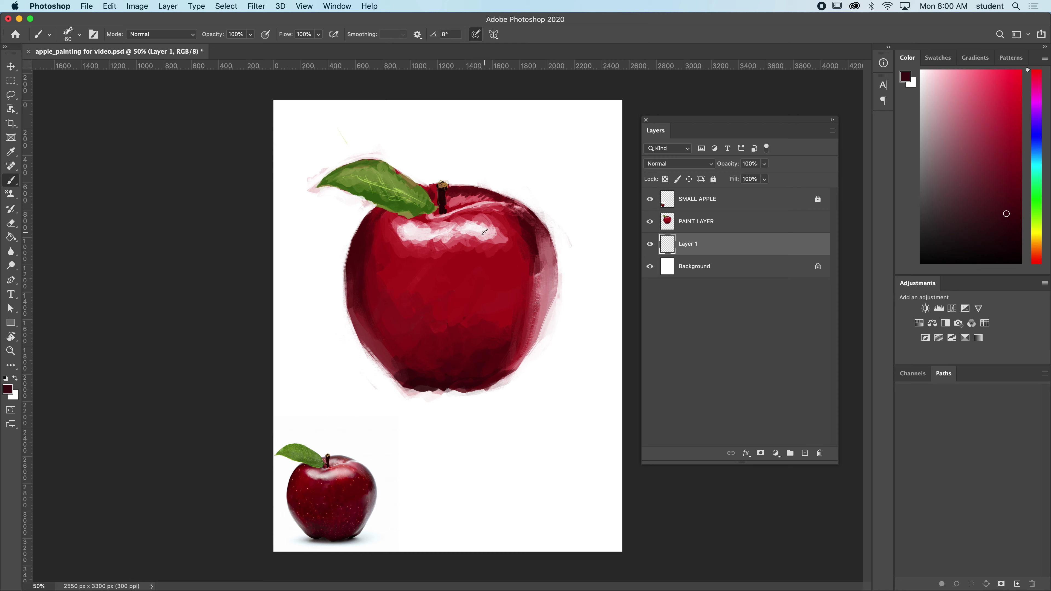
Paint a broad cast shadow beneath the apple on Layer 1 in a dark tone sampled from the reference apple, brush size 250
{"action": "left_click", "coordinate": [319, 535], "text": "alt"}
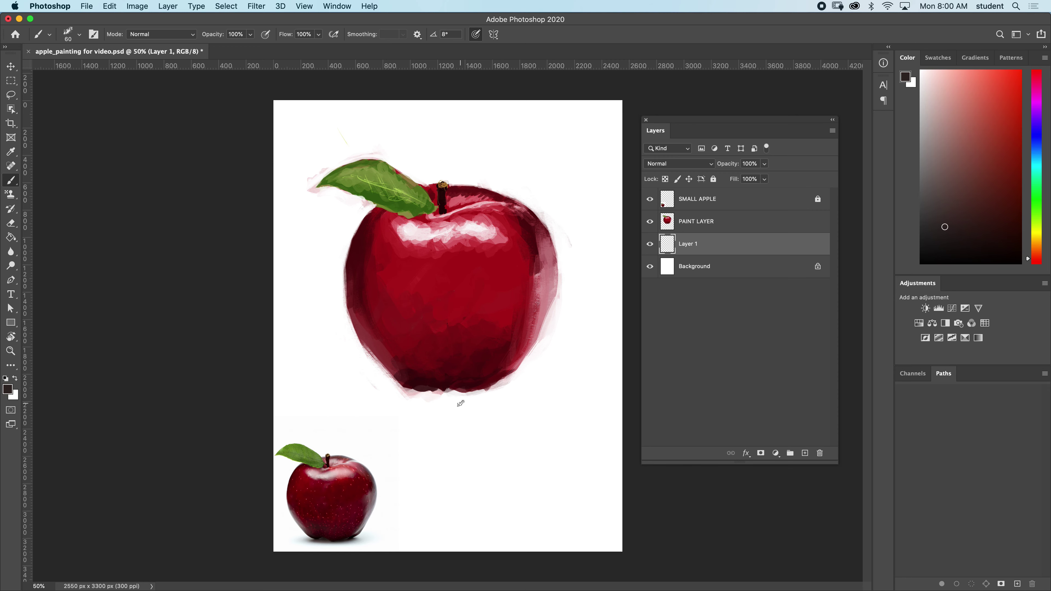
{"action": "key", "text": "bracketright"}
{"action": "key", "text": "bracketright"}
{"action": "mouse_move", "coordinate": [377, 392]}
{"action": "left_mouse_down"}
{"action": "mouse_move", "coordinate": [573, 375]}
{"action": "mouse_move", "coordinate": [497, 396]}
{"action": "mouse_move", "coordinate": [340, 381]}
{"action": "mouse_move", "coordinate": [352, 397]}
{"action": "mouse_move", "coordinate": [508, 387]}
{"action": "mouse_move", "coordinate": [496, 377]}
{"action": "mouse_move", "coordinate": [420, 379]}
{"action": "mouse_move", "coordinate": [434, 393]}
{"action": "mouse_move", "coordinate": [467, 379]}
{"action": "mouse_move", "coordinate": [411, 372]}
{"action": "mouse_move", "coordinate": [513, 376]}
{"action": "mouse_move", "coordinate": [417, 367]}
{"action": "mouse_move", "coordinate": [323, 380]}
{"action": "mouse_move", "coordinate": [387, 422]}
{"action": "mouse_move", "coordinate": [571, 399]}
{"action": "mouse_move", "coordinate": [537, 370]}
{"action": "mouse_move", "coordinate": [464, 366]}
{"action": "mouse_move", "coordinate": [339, 395]}
{"action": "mouse_move", "coordinate": [413, 426]}
{"action": "mouse_move", "coordinate": [496, 433]}
{"action": "mouse_move", "coordinate": [346, 426]}
{"action": "left_mouse_up"}
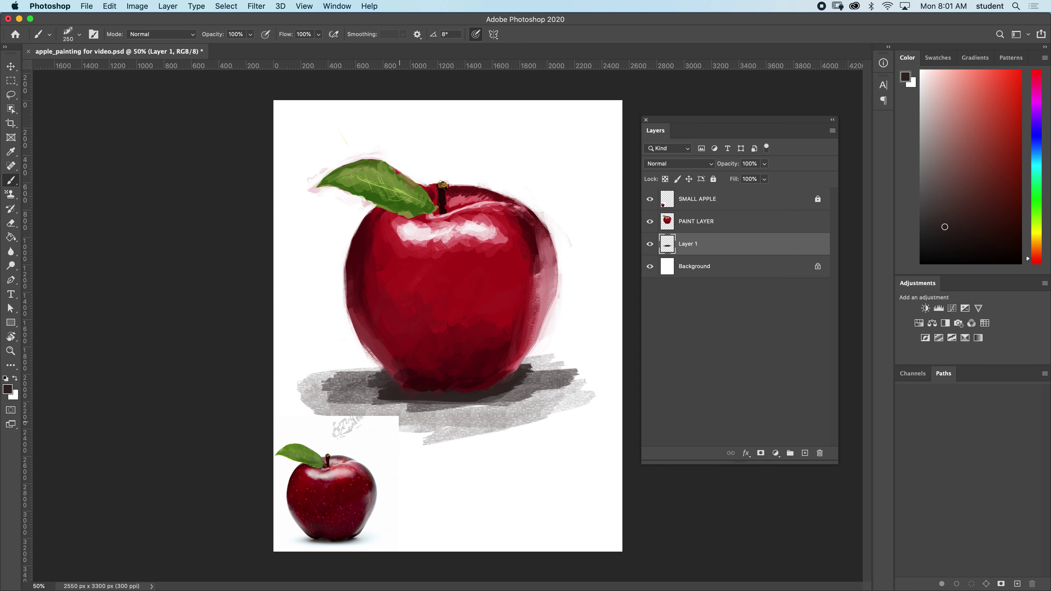
Soften the shadow's outer edges with sampled white, and darken its core on both sides of the apple with sampled dark gray
{"action": "left_click", "coordinate": [530, 441], "text": "alt"}
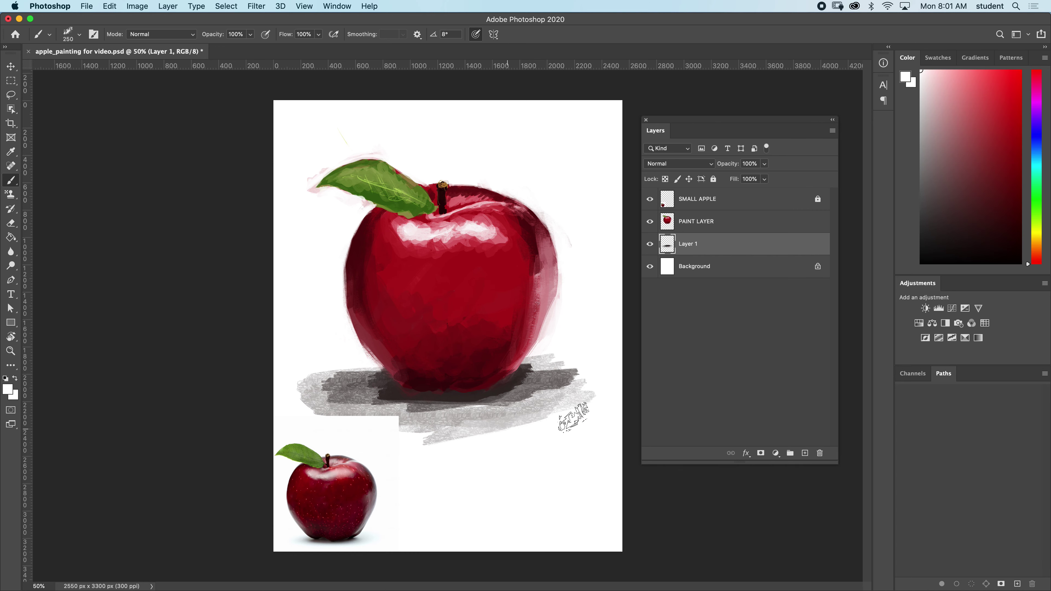
{"action": "mouse_move", "coordinate": [573, 418]}
{"action": "left_mouse_down"}
{"action": "mouse_move", "coordinate": [572, 396]}
{"action": "mouse_move", "coordinate": [593, 371]}
{"action": "mouse_move", "coordinate": [561, 362]}
{"action": "mouse_move", "coordinate": [585, 346]}
{"action": "mouse_move", "coordinate": [553, 354]}
{"action": "mouse_move", "coordinate": [548, 367]}
{"action": "mouse_move", "coordinate": [589, 388]}
{"action": "mouse_move", "coordinate": [449, 441]}
{"action": "mouse_move", "coordinate": [402, 447]}
{"action": "mouse_move", "coordinate": [511, 444]}
{"action": "mouse_move", "coordinate": [551, 429]}
{"action": "mouse_move", "coordinate": [268, 415]}
{"action": "mouse_move", "coordinate": [307, 412]}
{"action": "mouse_move", "coordinate": [291, 399]}
{"action": "mouse_move", "coordinate": [321, 369]}
{"action": "mouse_move", "coordinate": [336, 373]}
{"action": "mouse_move", "coordinate": [308, 396]}
{"action": "mouse_move", "coordinate": [387, 389]}
{"action": "mouse_move", "coordinate": [367, 376]}
{"action": "mouse_move", "coordinate": [441, 411]}
{"action": "mouse_move", "coordinate": [397, 410]}
{"action": "mouse_move", "coordinate": [458, 419]}
{"action": "left_mouse_up"}
{"action": "left_click", "coordinate": [411, 391], "text": "alt"}
{"action": "left_click", "coordinate": [458, 452], "text": "alt"}
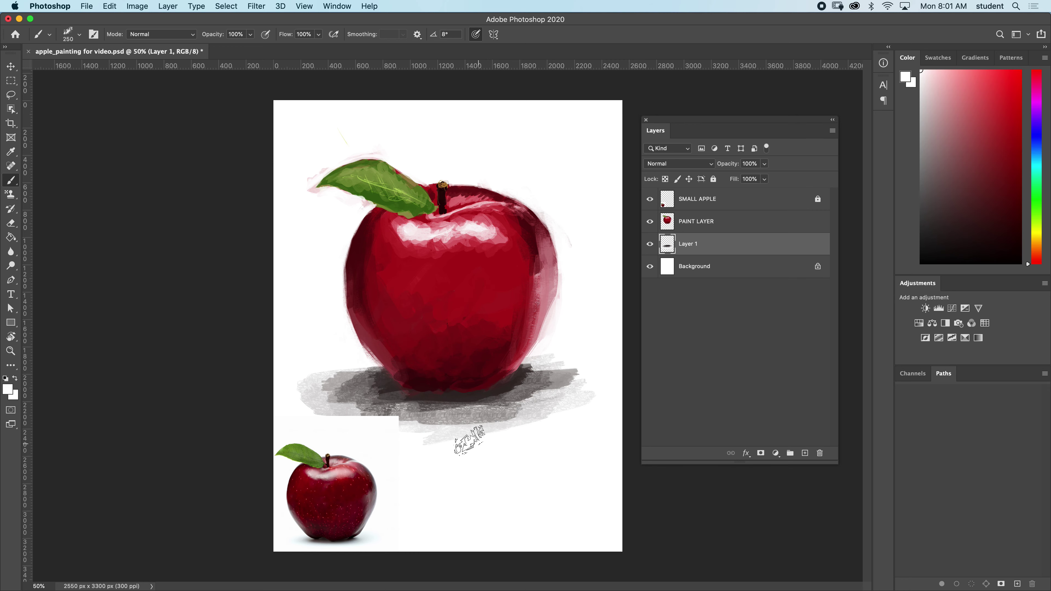
{"action": "left_click_drag", "start_coordinate": [526, 428], "coordinate": [470, 425]}
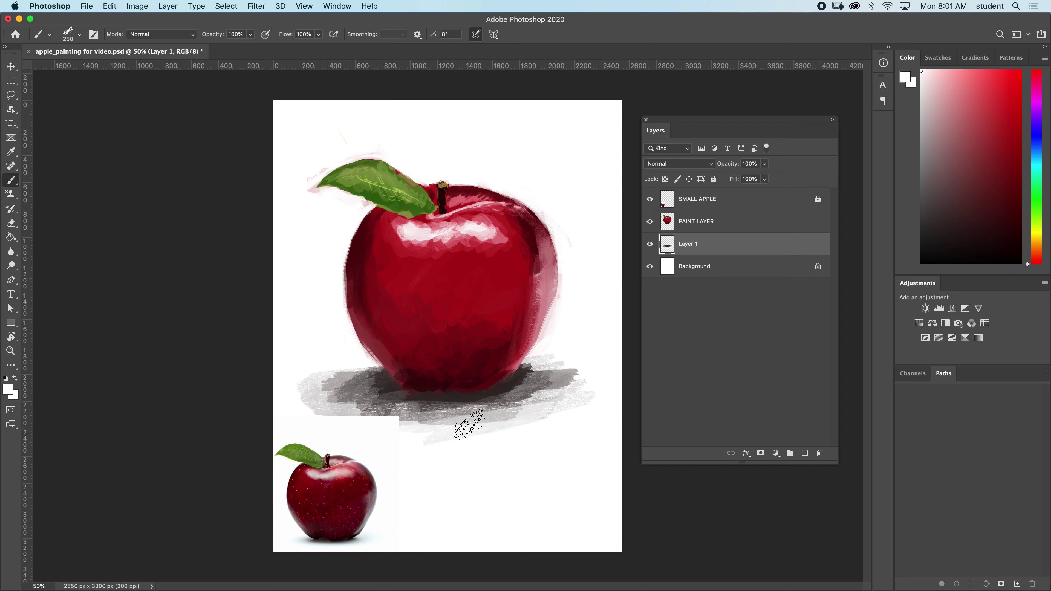
{"action": "left_click_drag", "start_coordinate": [337, 407], "coordinate": [453, 414]}
{"action": "mouse_move", "coordinate": [572, 354]}
{"action": "left_mouse_down"}
{"action": "mouse_move", "coordinate": [592, 385]}
{"action": "mouse_move", "coordinate": [590, 341]}
{"action": "mouse_move", "coordinate": [579, 374]}
{"action": "mouse_move", "coordinate": [579, 345]}
{"action": "left_mouse_up"}
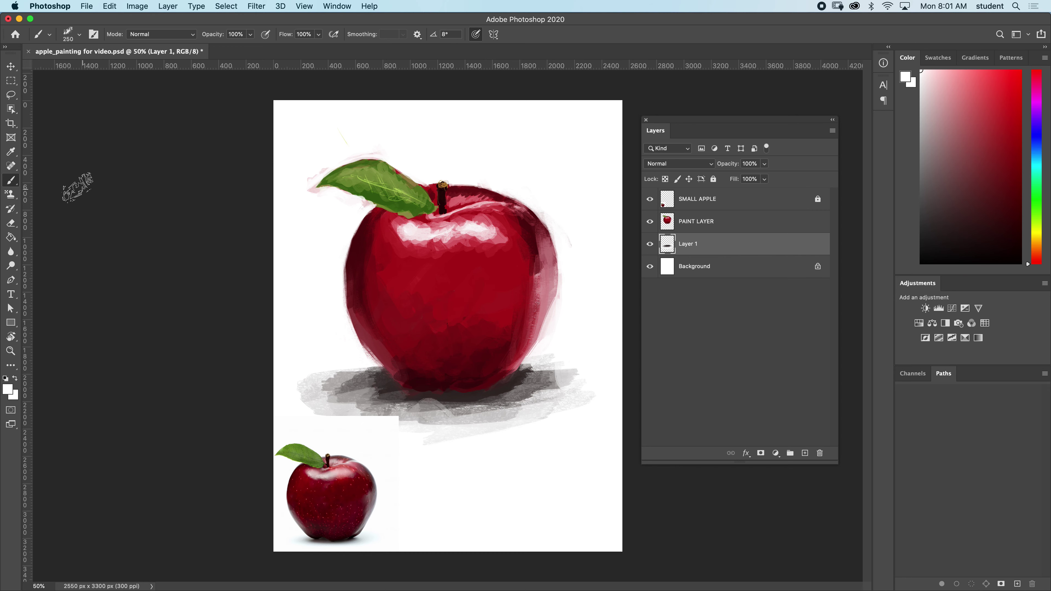
{"action": "left_click", "coordinate": [377, 377], "text": "alt"}
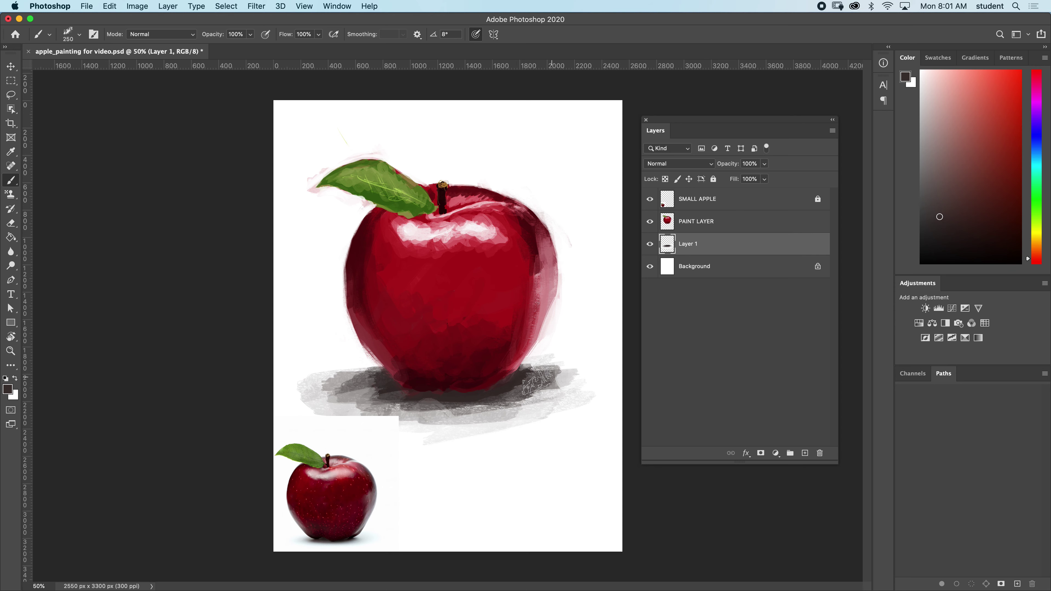
{"action": "left_click_drag", "start_coordinate": [378, 386], "coordinate": [327, 388]}
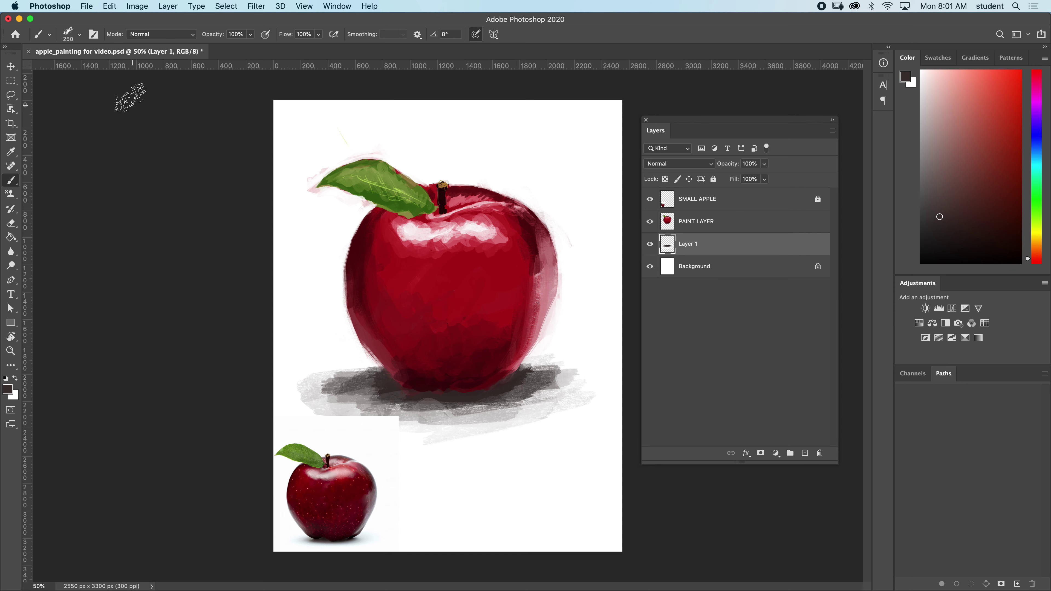
Free-transform the shadow to 32.72% height, position it under the apple's base, and apply the transformation
{"action": "left_click", "coordinate": [168, 5]}
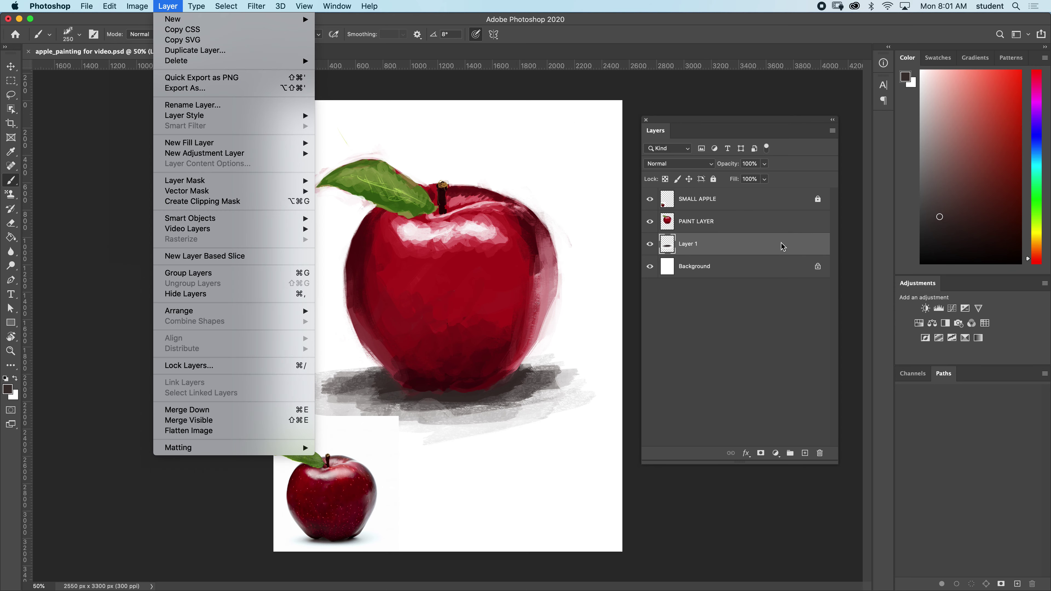
{"action": "left_click", "coordinate": [144, 5]}
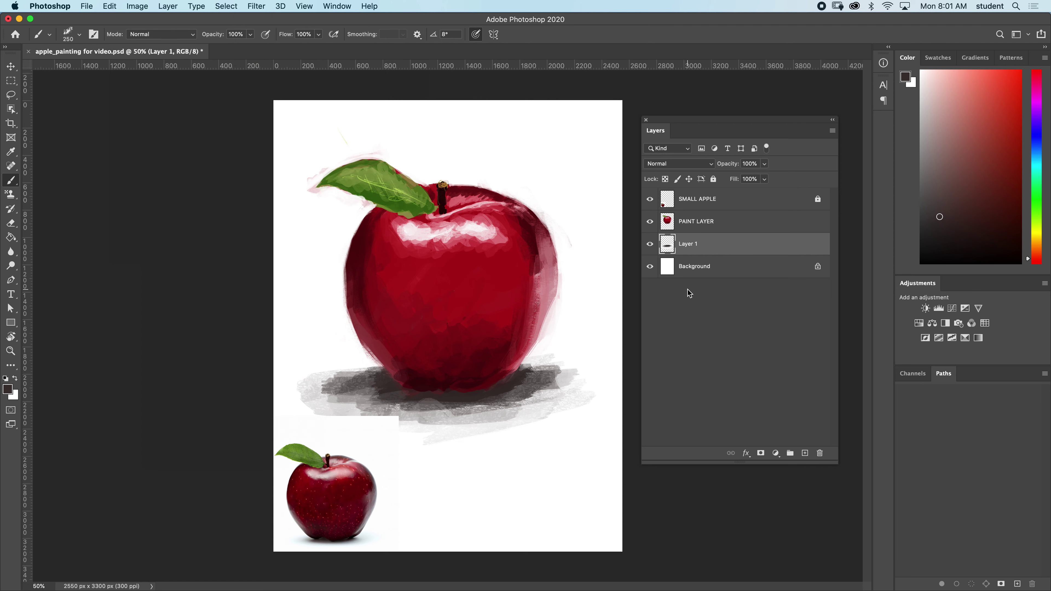
{"action": "key", "text": "super+t"}
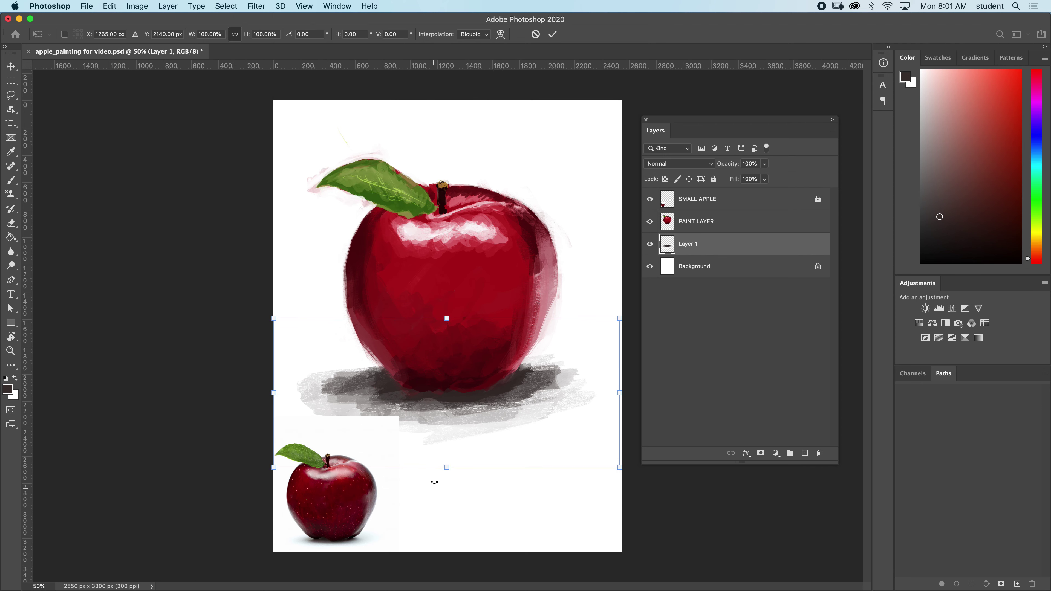
{"action": "left_click_drag", "start_coordinate": [450, 470], "coordinate": [443, 360]}
{"action": "left_click_drag", "start_coordinate": [340, 345], "coordinate": [346, 386]}
{"action": "left_click_drag", "start_coordinate": [454, 427], "coordinate": [455, 408]}
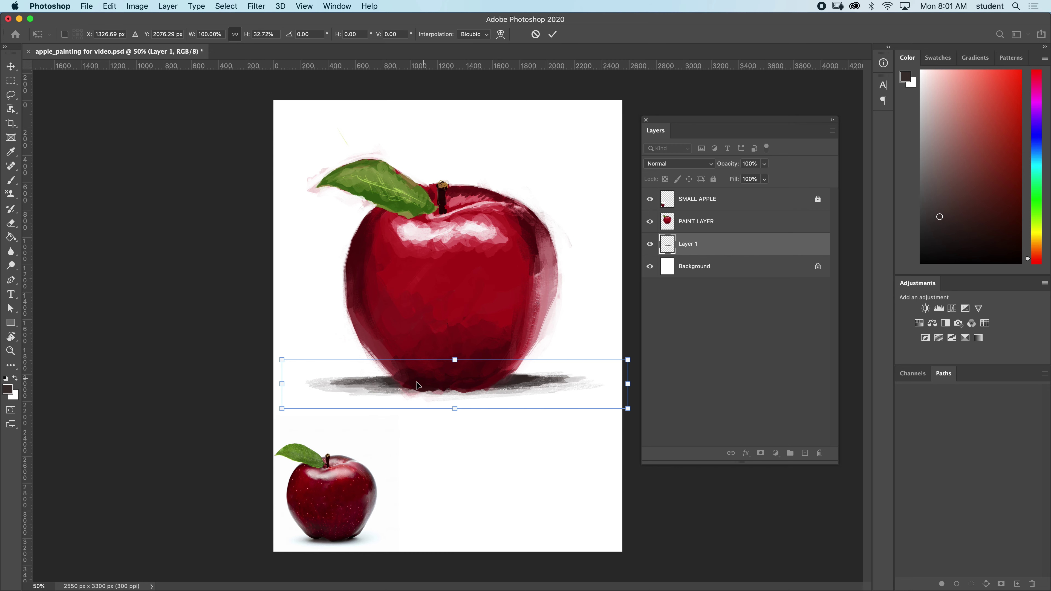
{"action": "mouse_move", "coordinate": [370, 380]}
{"action": "left_mouse_down"}
{"action": "mouse_move", "coordinate": [374, 406]}
{"action": "mouse_move", "coordinate": [375, 390]}
{"action": "left_mouse_up"}
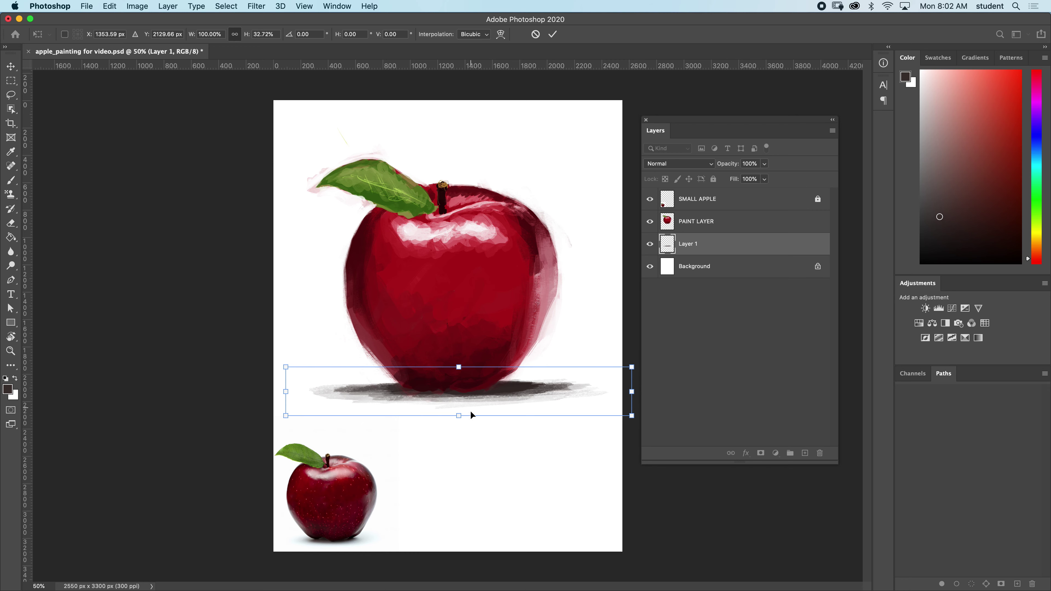
{"action": "mouse_move", "coordinate": [499, 398]}
{"action": "left_mouse_down"}
{"action": "mouse_move", "coordinate": [505, 434]}
{"action": "mouse_move", "coordinate": [502, 382]}
{"action": "left_mouse_up"}
{"action": "key", "text": "Return"}
Nudge the flattened shadow with the Move tool to seat it against the apple's bottom edge
{"action": "key", "text": "b"}
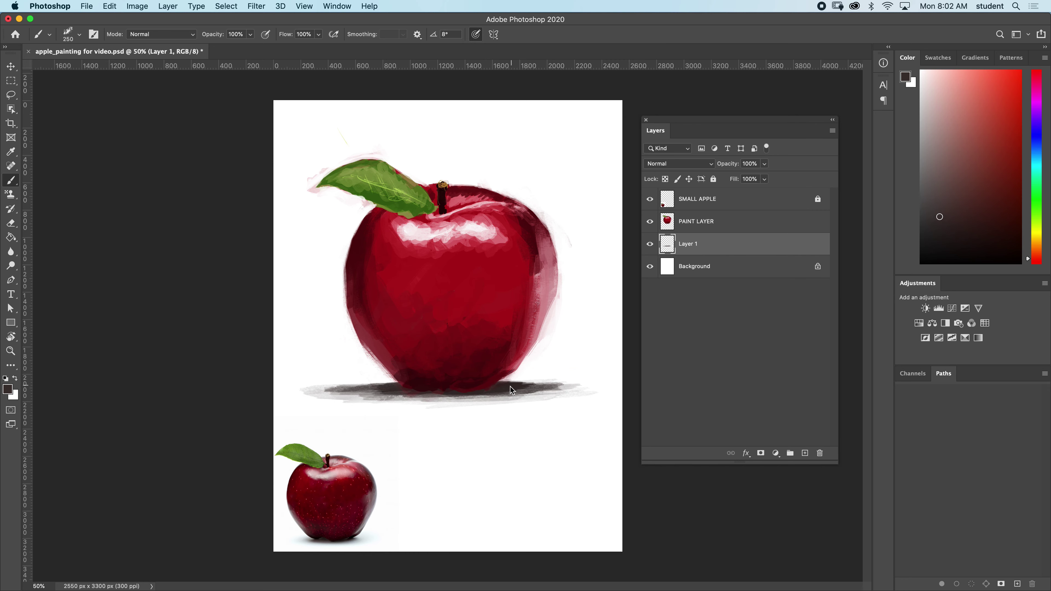
{"action": "left_click", "coordinate": [11, 66]}
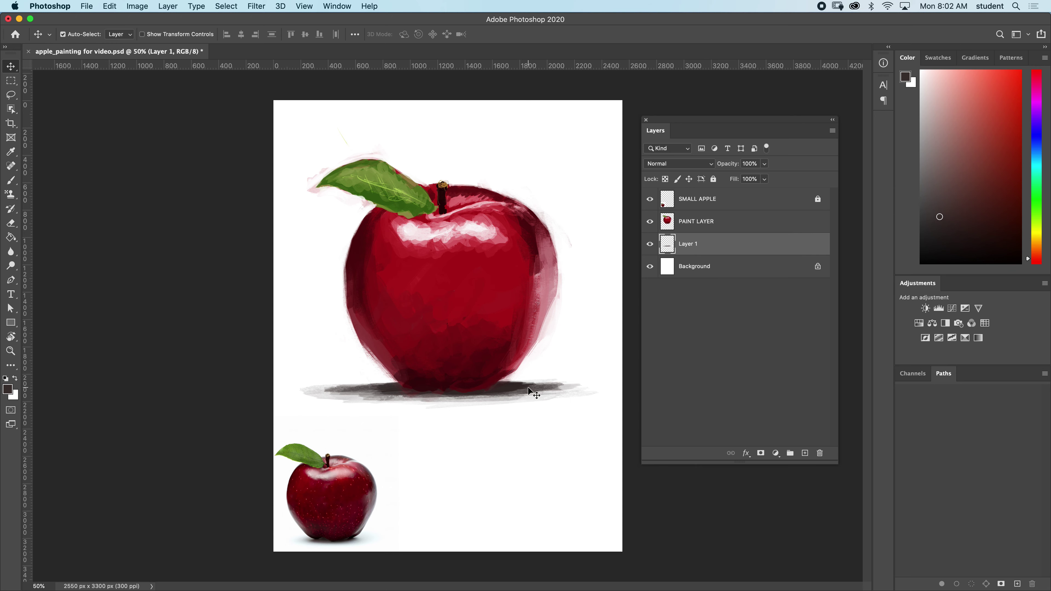
{"action": "key", "text": "Down"}
{"action": "key", "text": "Down"}
{"action": "key", "text": "Down"}
{"action": "key", "text": "Down"}
{"action": "key", "text": "Down"}
{"action": "key", "text": "Down"}
{"action": "key", "text": "Down"}
{"action": "key", "text": "Down"}
{"action": "key", "text": "Down"}
{"action": "key", "text": "Down"}
{"action": "key", "text": "Down"}
{"action": "key", "text": "Down"}
{"action": "key", "text": "Up"}
{"action": "key", "text": "Up"}
{"action": "key", "text": "Up"}
{"action": "key", "text": "Up"}
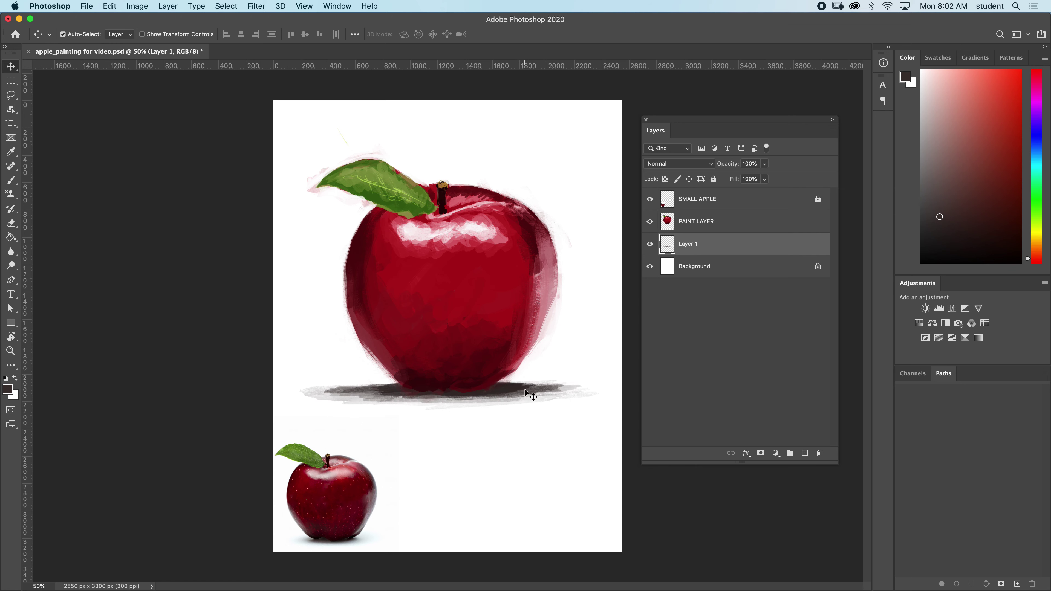
{"action": "left_click_drag", "start_coordinate": [525, 389], "coordinate": [526, 384]}
Add a new layer beneath Layer 1 and choose a teal foreground color with hue 175° for the Brush tool
{"action": "left_click", "coordinate": [806, 453]}
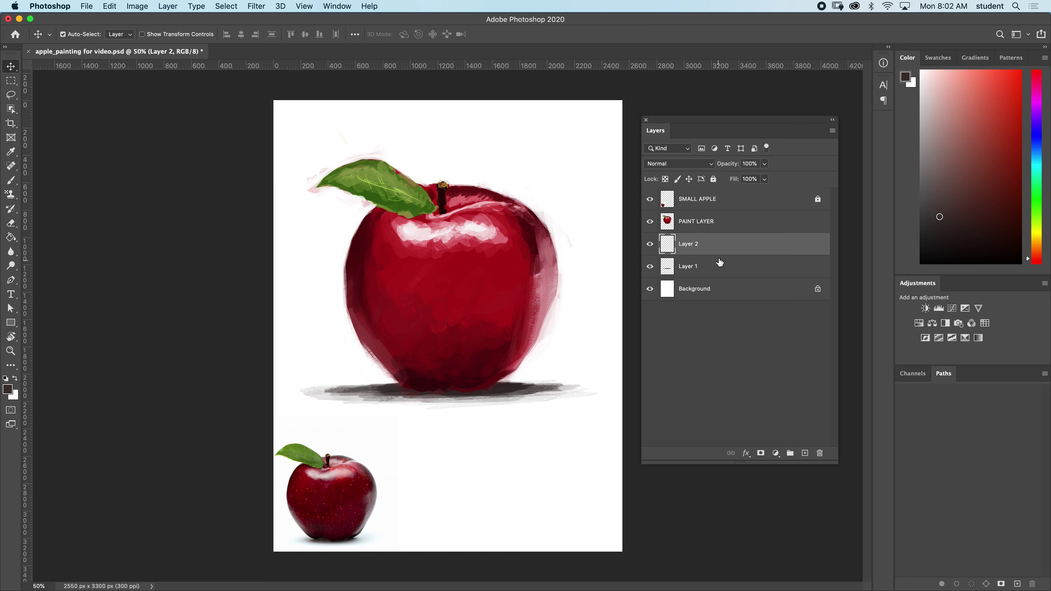
{"action": "left_click_drag", "start_coordinate": [710, 246], "coordinate": [710, 275]}
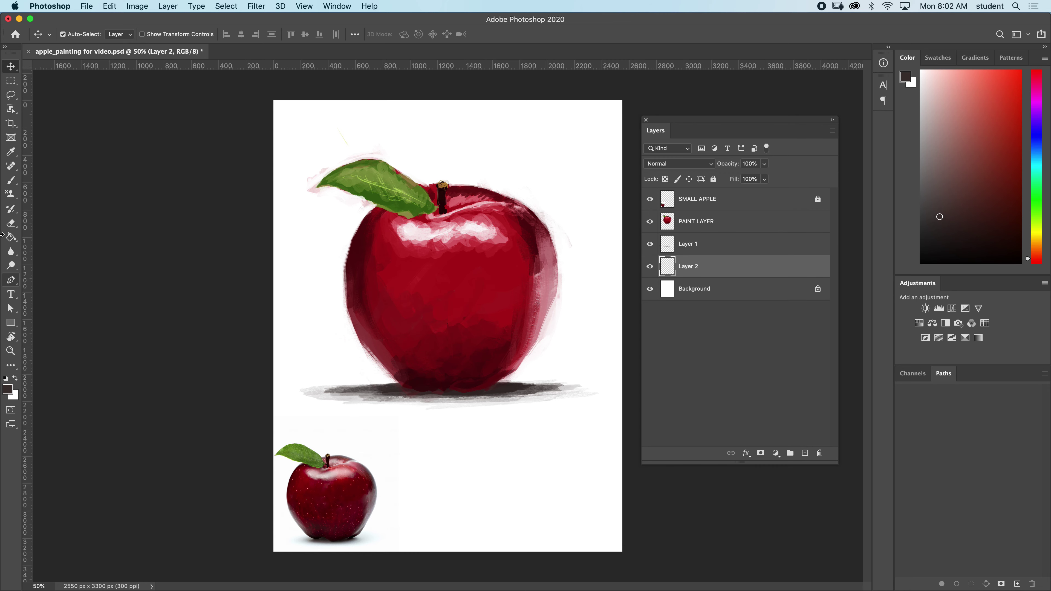
{"action": "left_click", "coordinate": [12, 180]}
{"action": "left_click", "coordinate": [9, 388]}
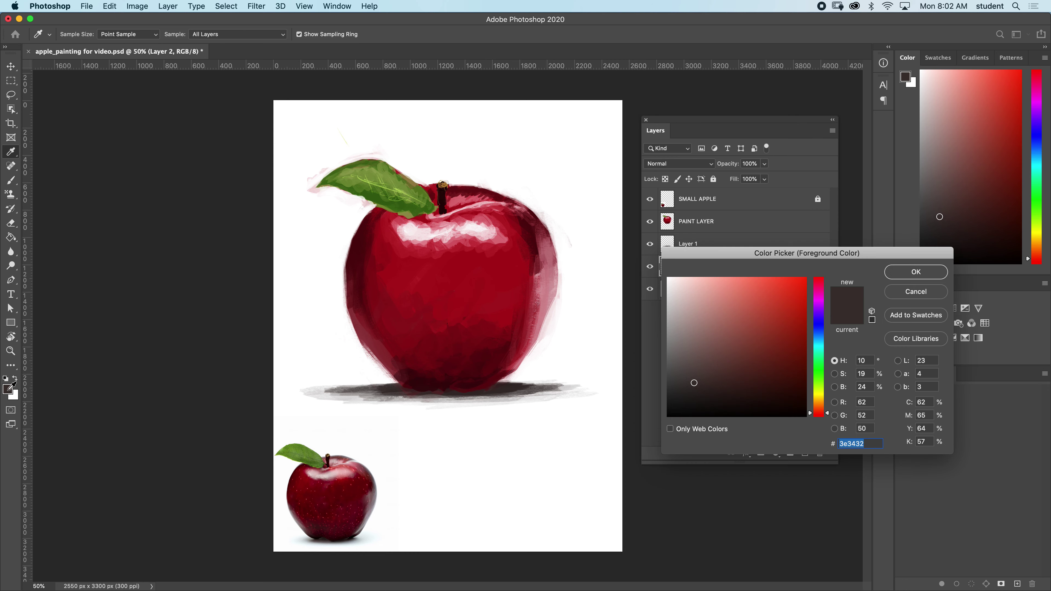
{"action": "left_click", "coordinate": [747, 330]}
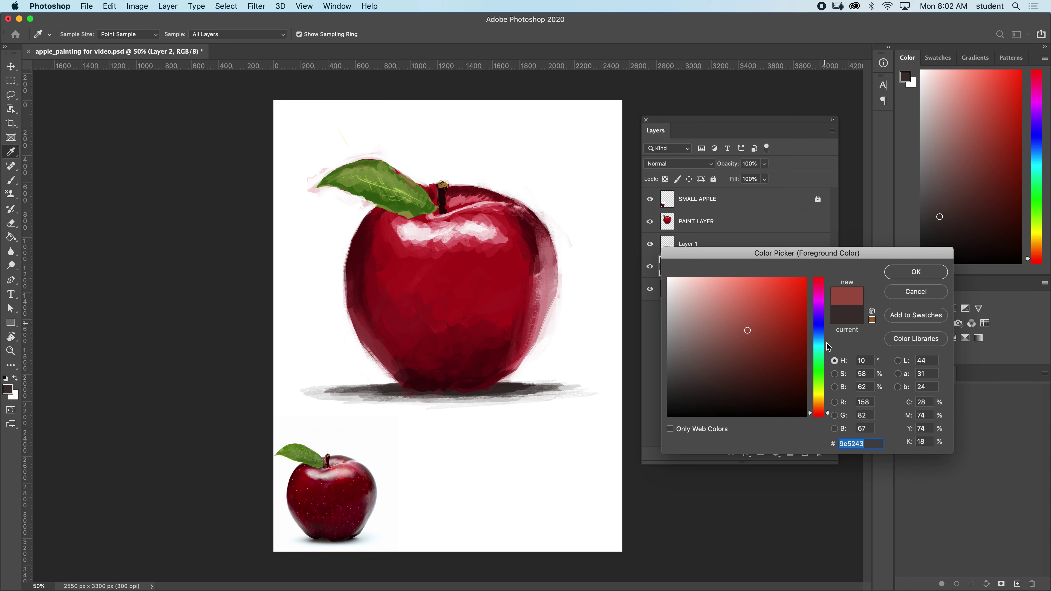
{"action": "left_click_drag", "start_coordinate": [818, 369], "coordinate": [822, 347]}
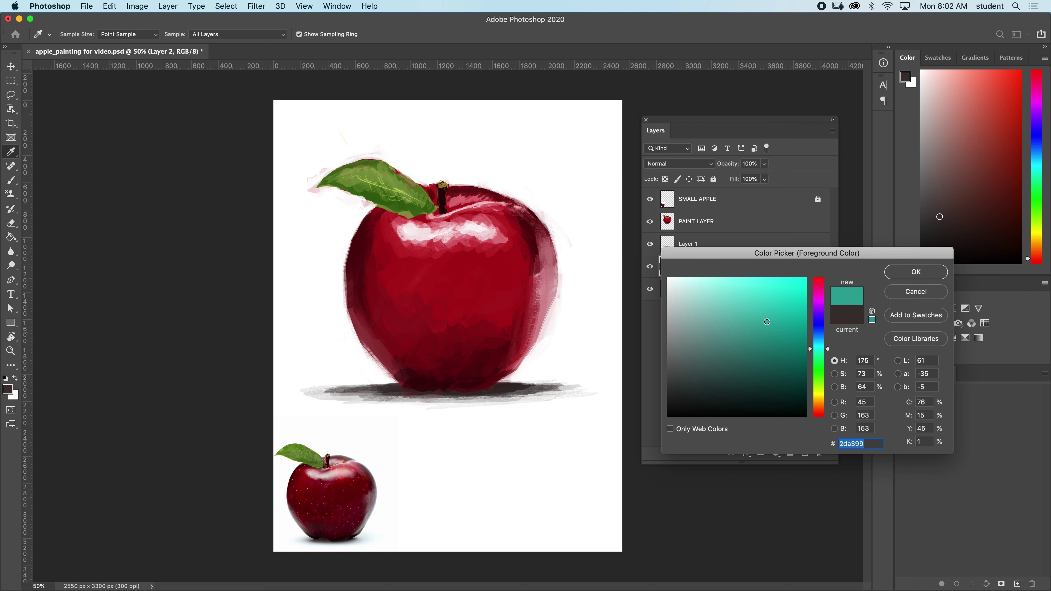
{"action": "left_click_drag", "start_coordinate": [766, 322], "coordinate": [765, 326]}
{"action": "left_click", "coordinate": [913, 271]}
{"action": "key", "text": "b"}
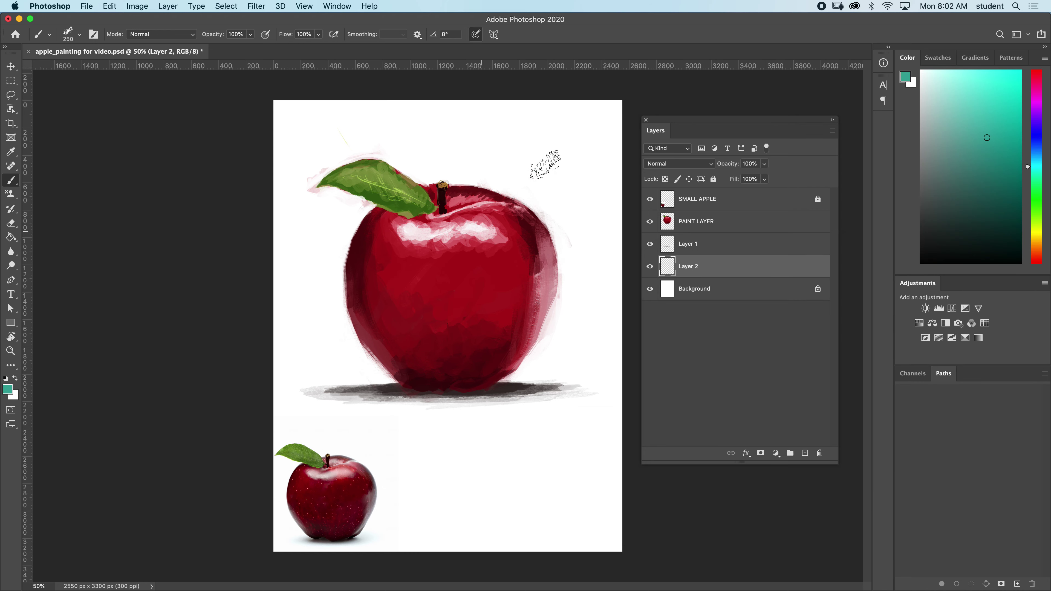
Cover the whole canvas behind the apple with loose teal strokes on Layer 2 using brush size 600
{"action": "key", "text": "bracketright"}
{"action": "key", "text": "bracketright"}
{"action": "key", "text": "bracketright"}
{"action": "mouse_move", "coordinate": [326, 403]}
{"action": "left_mouse_down"}
{"action": "mouse_move", "coordinate": [476, 275]}
{"action": "mouse_move", "coordinate": [458, 275]}
{"action": "mouse_move", "coordinate": [488, 185]}
{"action": "mouse_move", "coordinate": [416, 155]}
{"action": "mouse_move", "coordinate": [401, 111]}
{"action": "mouse_move", "coordinate": [476, 177]}
{"action": "mouse_move", "coordinate": [510, 259]}
{"action": "mouse_move", "coordinate": [418, 414]}
{"action": "mouse_move", "coordinate": [579, 351]}
{"action": "mouse_move", "coordinate": [543, 418]}
{"action": "mouse_move", "coordinate": [447, 475]}
{"action": "left_mouse_up"}
{"action": "mouse_move", "coordinate": [414, 236]}
{"action": "left_mouse_down"}
{"action": "mouse_move", "coordinate": [267, 205]}
{"action": "mouse_move", "coordinate": [333, 93]}
{"action": "mouse_move", "coordinate": [254, 139]}
{"action": "mouse_move", "coordinate": [327, 148]}
{"action": "mouse_move", "coordinate": [480, 87]}
{"action": "mouse_move", "coordinate": [521, 171]}
{"action": "mouse_move", "coordinate": [618, 142]}
{"action": "mouse_move", "coordinate": [558, 294]}
{"action": "mouse_move", "coordinate": [621, 373]}
{"action": "left_mouse_up"}
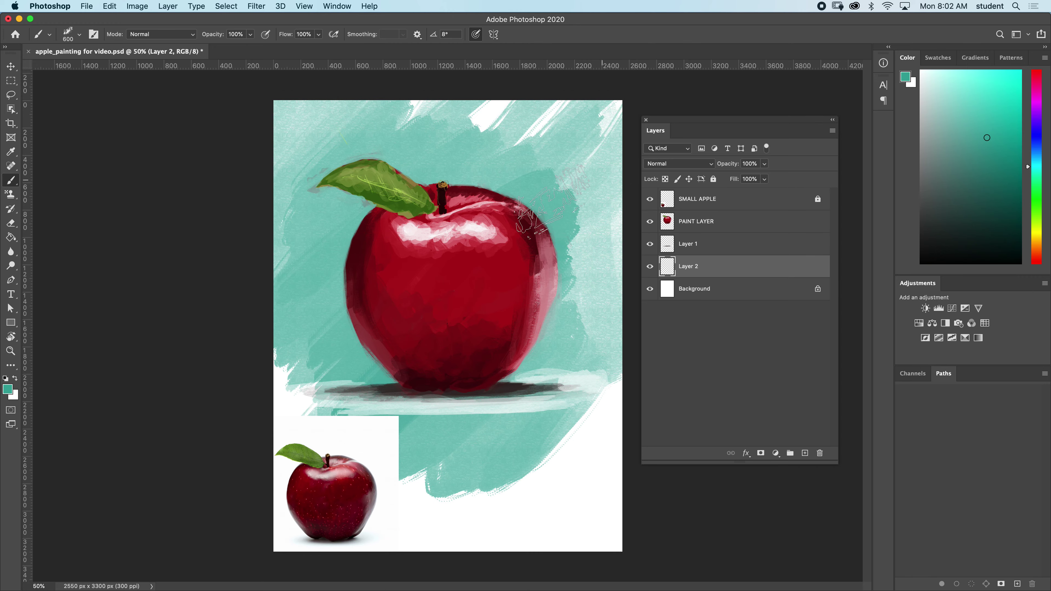
{"action": "mouse_move", "coordinate": [598, 131]}
{"action": "left_mouse_down"}
{"action": "mouse_move", "coordinate": [579, 438]}
{"action": "mouse_move", "coordinate": [587, 165]}
{"action": "mouse_move", "coordinate": [585, 383]}
{"action": "mouse_move", "coordinate": [353, 435]}
{"action": "mouse_move", "coordinate": [377, 527]}
{"action": "mouse_move", "coordinate": [667, 494]}
{"action": "mouse_move", "coordinate": [621, 540]}
{"action": "mouse_move", "coordinate": [562, 551]}
{"action": "left_mouse_up"}
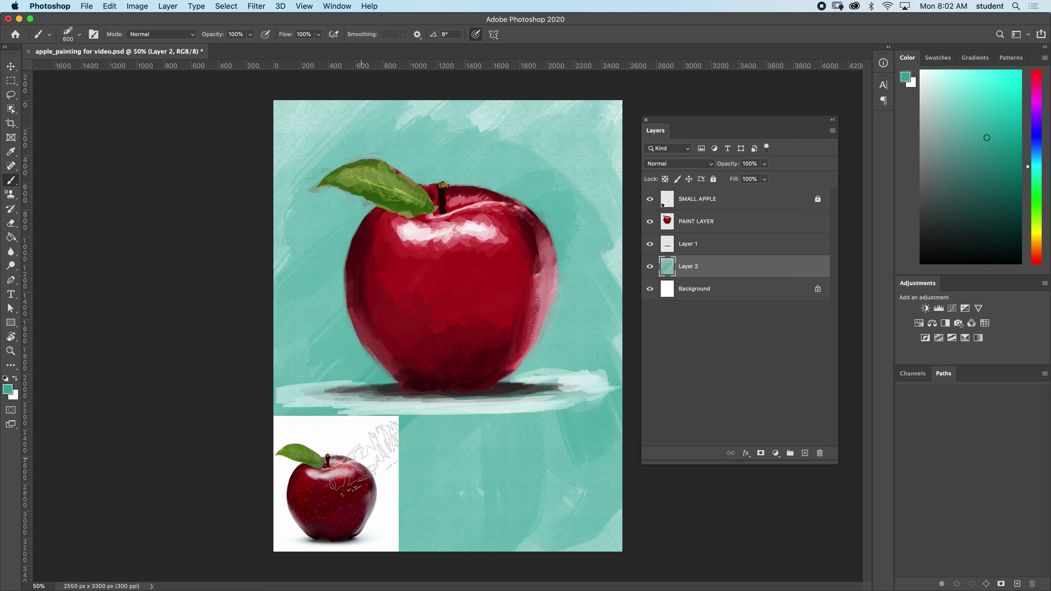
Unlock the SMALL APPLE reference layer and delete it
{"action": "left_click", "coordinate": [770, 203]}
{"action": "left_click", "coordinate": [713, 179]}
{"action": "mouse_move", "coordinate": [704, 199]}
{"action": "left_mouse_down"}
{"action": "mouse_move", "coordinate": [703, 433]}
{"action": "mouse_move", "coordinate": [819, 453]}
{"action": "left_mouse_up"}
Try to vary the background with teal and white strokes around the apple on PAINT LAYER
{"action": "left_click_drag", "start_coordinate": [588, 529], "coordinate": [645, 496]}
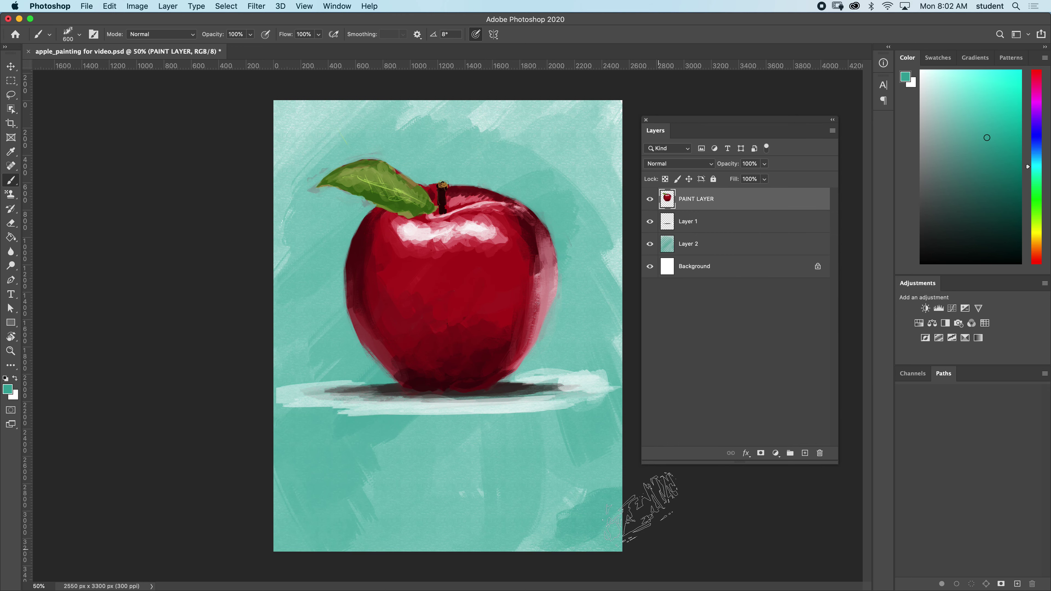
{"action": "left_click_drag", "start_coordinate": [340, 109], "coordinate": [482, 122]}
{"action": "left_click_drag", "start_coordinate": [309, 116], "coordinate": [275, 211]}
{"action": "mouse_move", "coordinate": [479, 115]}
{"action": "left_mouse_down"}
{"action": "mouse_move", "coordinate": [645, 213]}
{"action": "mouse_move", "coordinate": [576, 135]}
{"action": "mouse_move", "coordinate": [603, 146]}
{"action": "mouse_move", "coordinate": [421, 132]}
{"action": "mouse_move", "coordinate": [377, 111]}
{"action": "mouse_move", "coordinate": [443, 101]}
{"action": "mouse_move", "coordinate": [640, 218]}
{"action": "mouse_move", "coordinate": [605, 208]}
{"action": "mouse_move", "coordinate": [640, 514]}
{"action": "mouse_move", "coordinate": [603, 509]}
{"action": "mouse_move", "coordinate": [547, 556]}
{"action": "mouse_move", "coordinate": [397, 554]}
{"action": "mouse_move", "coordinate": [423, 512]}
{"action": "mouse_move", "coordinate": [301, 552]}
{"action": "mouse_move", "coordinate": [209, 394]}
{"action": "mouse_move", "coordinate": [341, 536]}
{"action": "mouse_move", "coordinate": [234, 215]}
{"action": "left_mouse_up"}
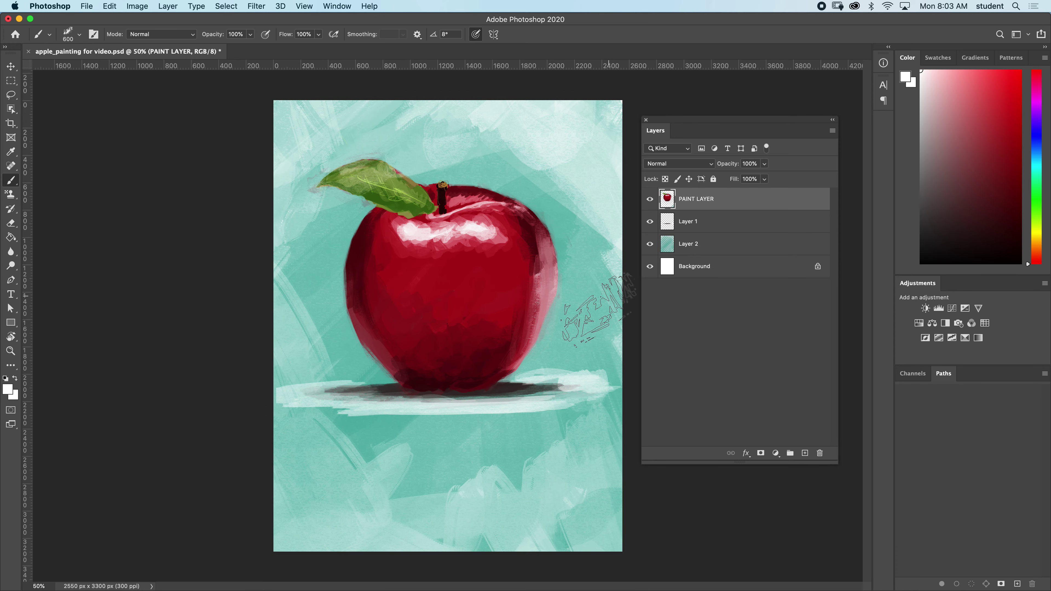
{"action": "left_click", "coordinate": [562, 341], "text": "alt"}
{"action": "left_click", "coordinate": [367, 436], "text": "alt"}
{"action": "mouse_move", "coordinate": [341, 398]}
{"action": "left_mouse_down"}
{"action": "mouse_move", "coordinate": [442, 460]}
{"action": "mouse_move", "coordinate": [598, 403]}
{"action": "mouse_move", "coordinate": [393, 447]}
{"action": "mouse_move", "coordinate": [586, 379]}
{"action": "mouse_move", "coordinate": [482, 290]}
{"action": "mouse_move", "coordinate": [267, 295]}
{"action": "mouse_move", "coordinate": [330, 363]}
{"action": "mouse_move", "coordinate": [410, 330]}
{"action": "left_mouse_up"}
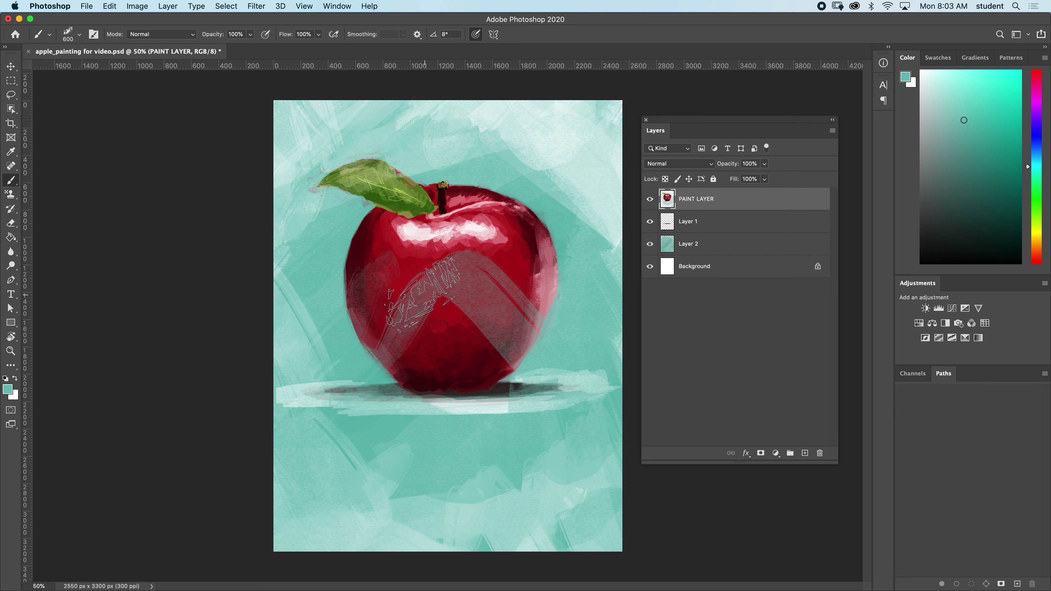
Undo all the background strokes made on PAINT LAYER
{"action": "key", "text": "super+z"}
{"action": "key", "text": "super+z"}
{"action": "key", "text": "super+z"}
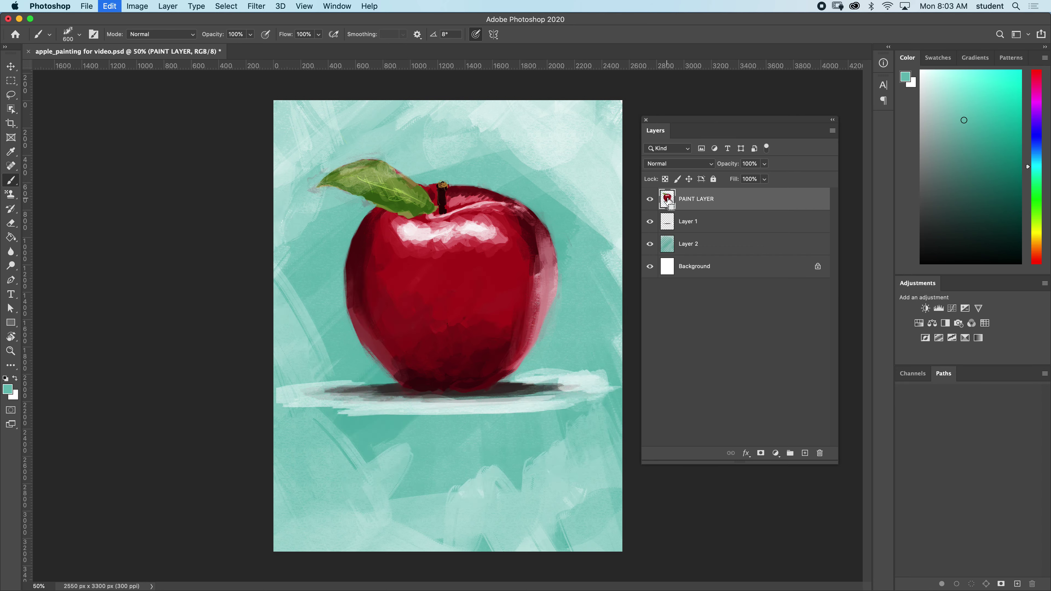
{"action": "key", "text": "super+z"}
{"action": "key", "text": "super+z"}
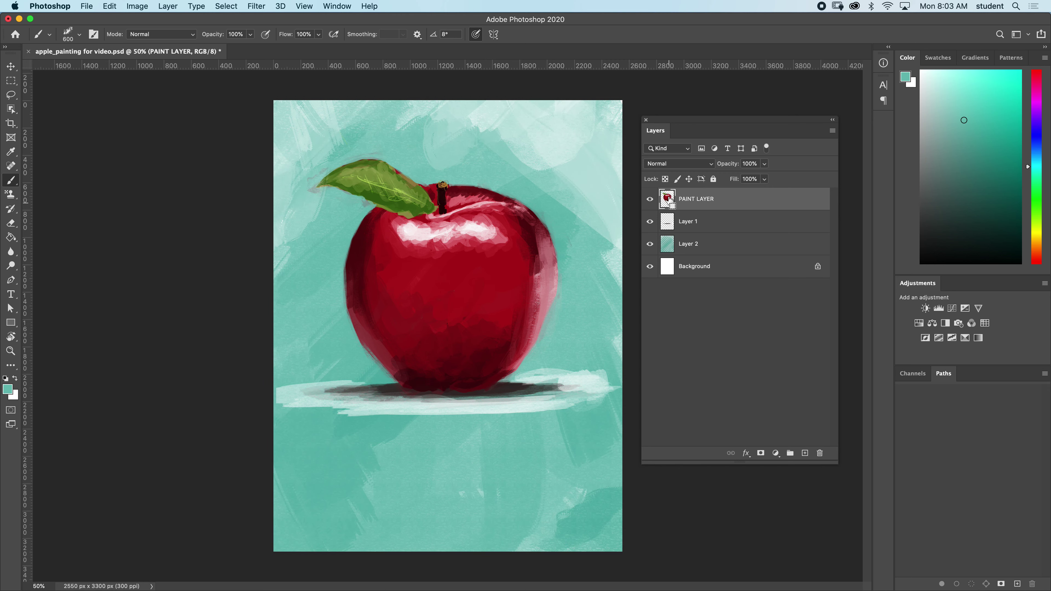
{"action": "key", "text": "super+z"}
{"action": "key", "text": "super+z"}
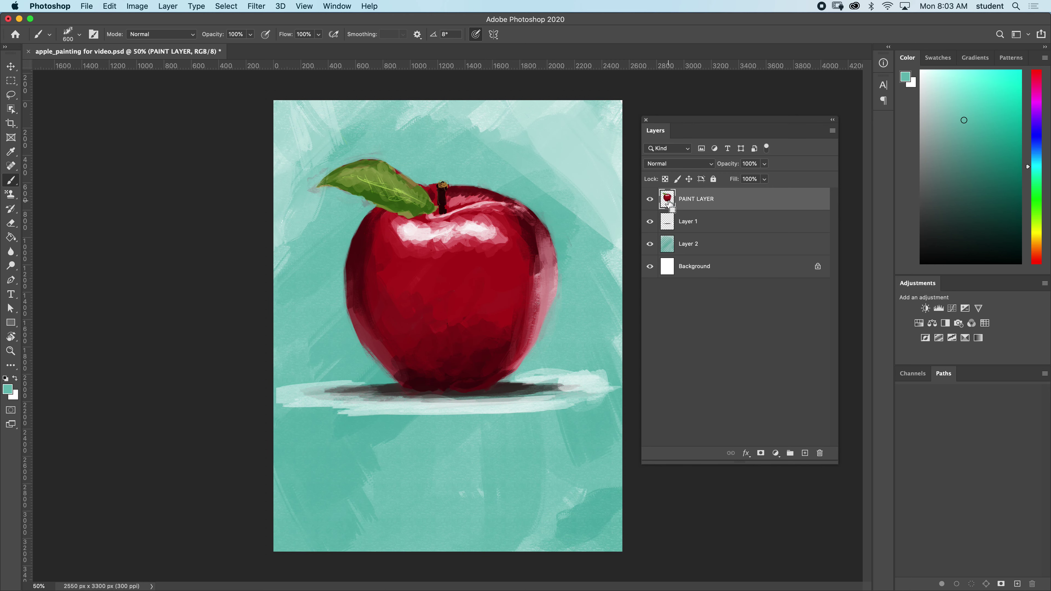
{"action": "key", "text": "super+z"}
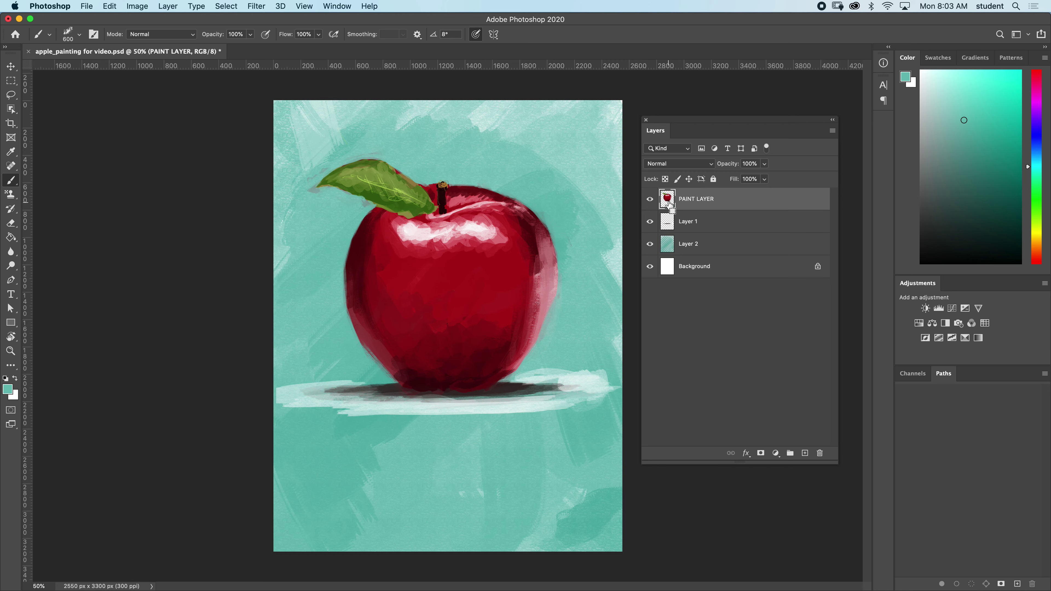
{"action": "key", "text": "super+z"}
{"action": "key", "text": "super+z"}
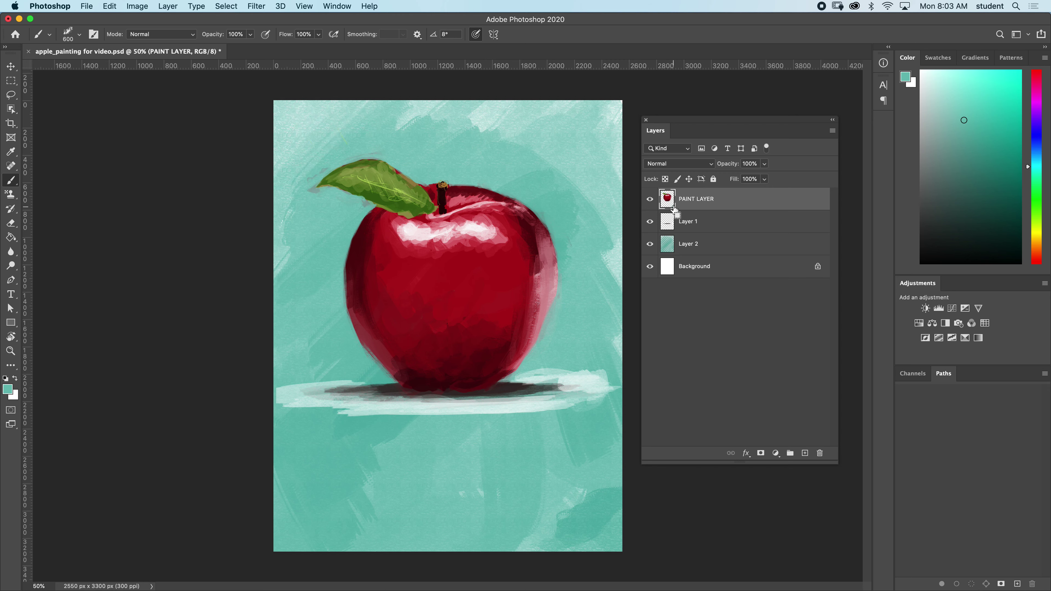
{"action": "key", "text": "super+z"}
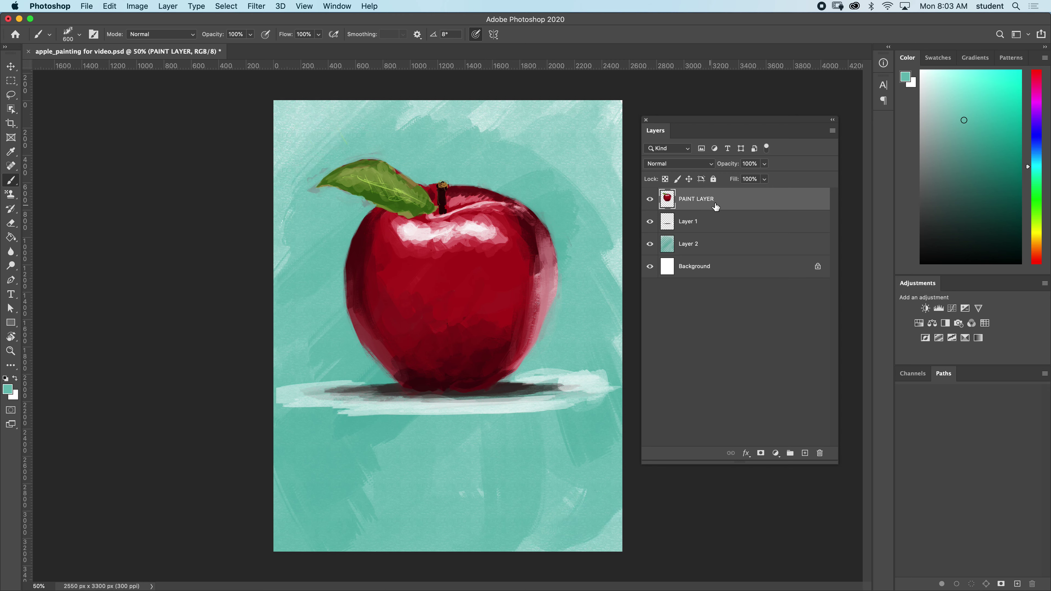
Lock PAINT LAYER and paint broad light teal strokes across the outer background areas on Layer 2
{"action": "left_click", "coordinate": [723, 249]}
{"action": "left_click", "coordinate": [419, 113], "text": "alt"}
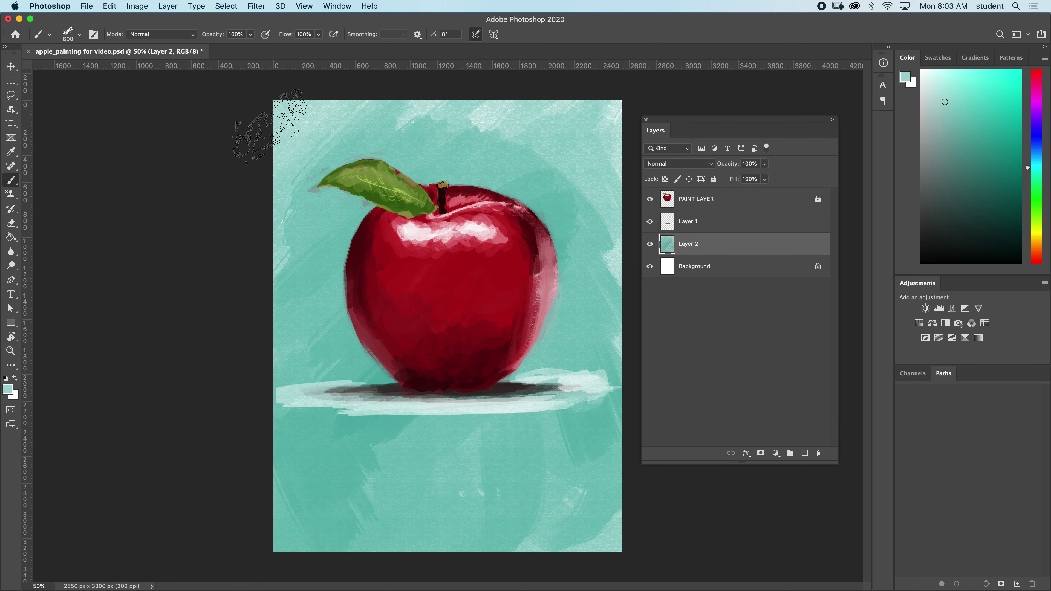
{"action": "mouse_move", "coordinate": [270, 127]}
{"action": "left_mouse_down"}
{"action": "mouse_move", "coordinate": [528, 163]}
{"action": "mouse_move", "coordinate": [617, 124]}
{"action": "mouse_move", "coordinate": [581, 199]}
{"action": "mouse_move", "coordinate": [357, 176]}
{"action": "left_mouse_up"}
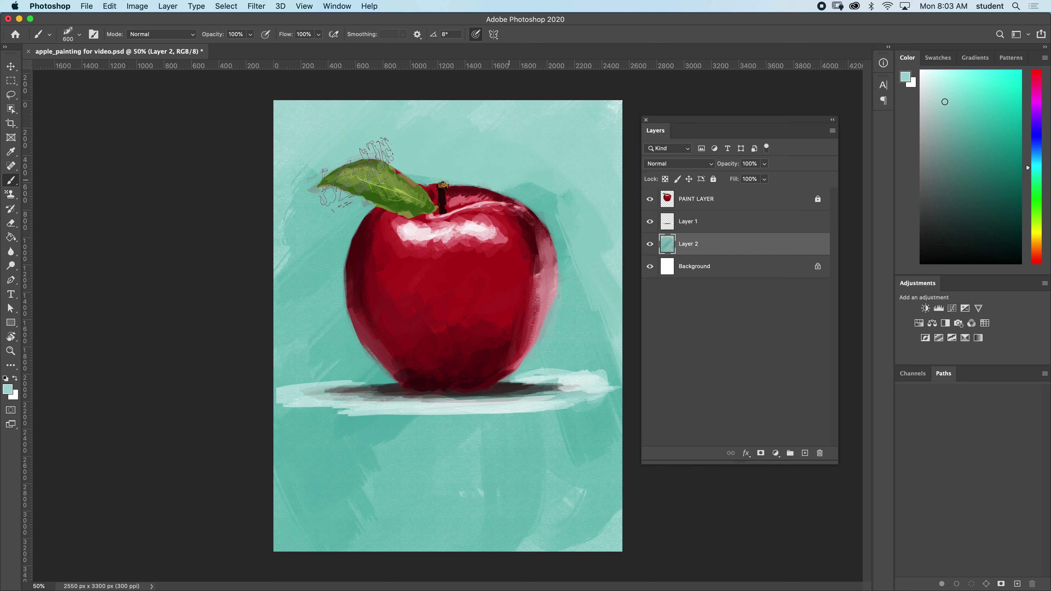
{"action": "mouse_move", "coordinate": [246, 481]}
{"action": "left_mouse_down"}
{"action": "mouse_move", "coordinate": [632, 523]}
{"action": "mouse_move", "coordinate": [560, 394]}
{"action": "mouse_move", "coordinate": [633, 403]}
{"action": "mouse_move", "coordinate": [233, 338]}
{"action": "mouse_move", "coordinate": [290, 430]}
{"action": "left_mouse_up"}
Sample a darker teal from the canvas and brush loose strokes around and below the apple on Layer 2
{"action": "left_click", "coordinate": [560, 332], "text": "alt"}
{"action": "left_click", "coordinate": [448, 406], "text": "alt"}
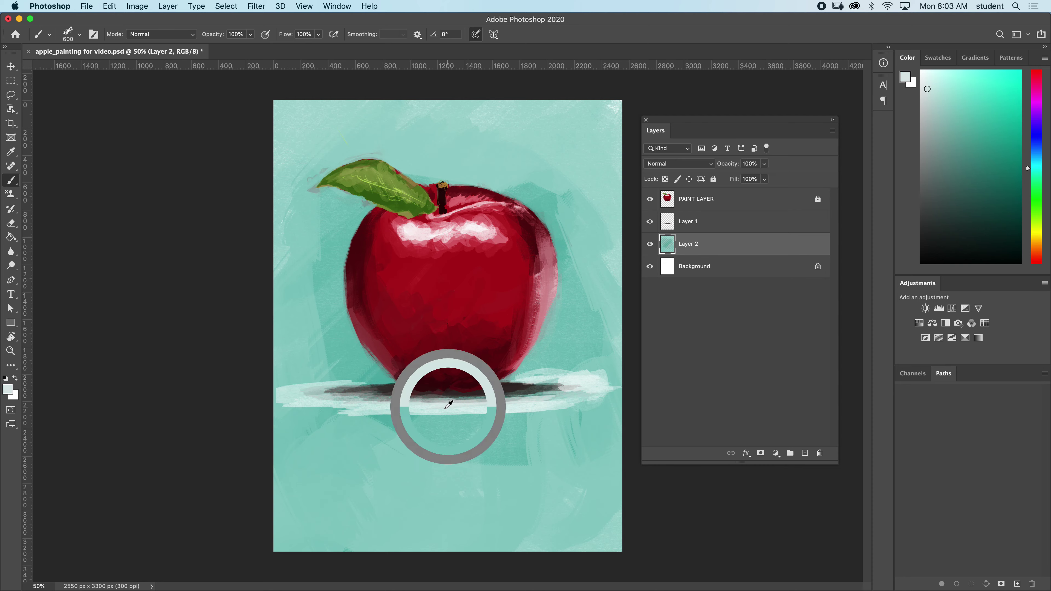
{"action": "left_click", "coordinate": [406, 421], "text": "alt"}
{"action": "left_click_drag", "start_coordinate": [564, 325], "coordinate": [539, 220]}
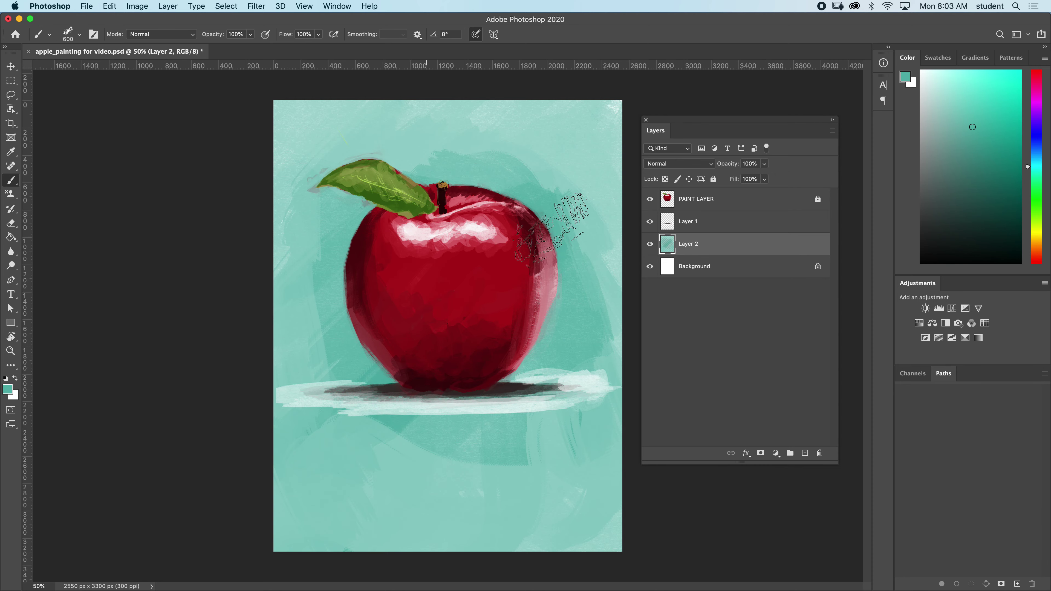
{"action": "mouse_move", "coordinate": [550, 229]}
{"action": "left_mouse_down"}
{"action": "mouse_move", "coordinate": [549, 124]}
{"action": "mouse_move", "coordinate": [413, 122]}
{"action": "mouse_move", "coordinate": [321, 283]}
{"action": "mouse_move", "coordinate": [304, 351]}
{"action": "mouse_move", "coordinate": [363, 468]}
{"action": "mouse_move", "coordinate": [554, 418]}
{"action": "mouse_move", "coordinate": [550, 144]}
{"action": "mouse_move", "coordinate": [326, 314]}
{"action": "mouse_move", "coordinate": [540, 424]}
{"action": "mouse_move", "coordinate": [492, 480]}
{"action": "mouse_move", "coordinate": [329, 383]}
{"action": "mouse_move", "coordinate": [732, 296]}
{"action": "left_mouse_up"}
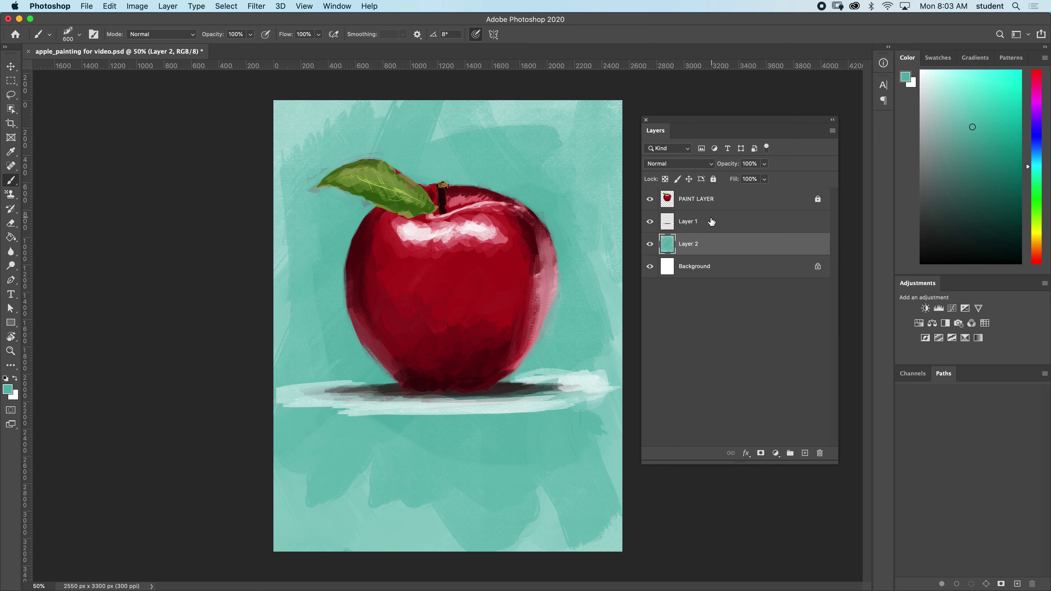
Rename Layer 1 as SHADOW and Layer 2 as BACKGROUND
{"action": "left_click", "coordinate": [699, 227]}
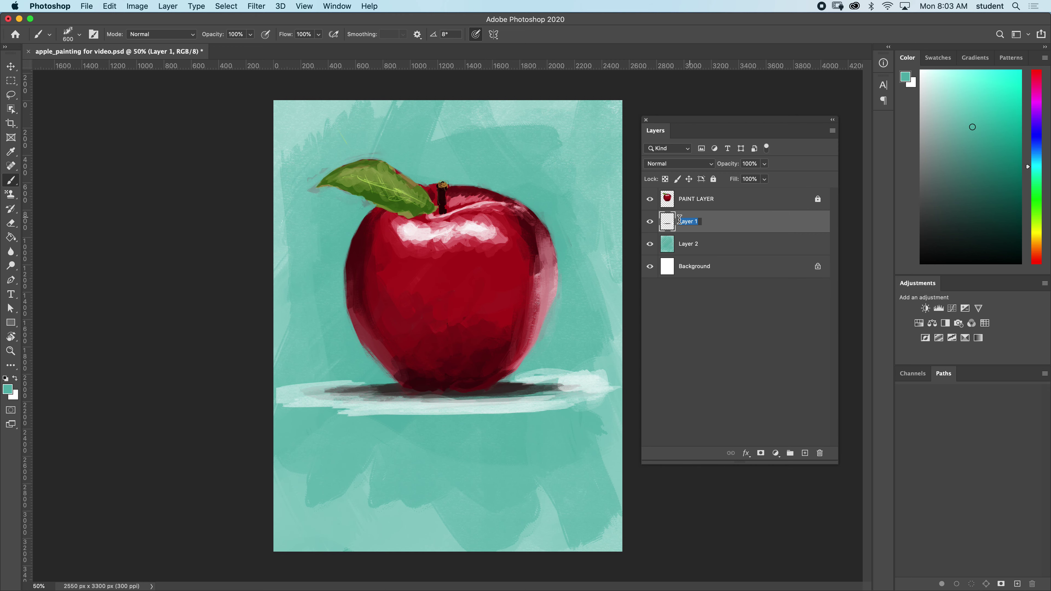
{"action": "type", "text": "SHADOW"}
{"action": "double_click", "coordinate": [689, 244]}
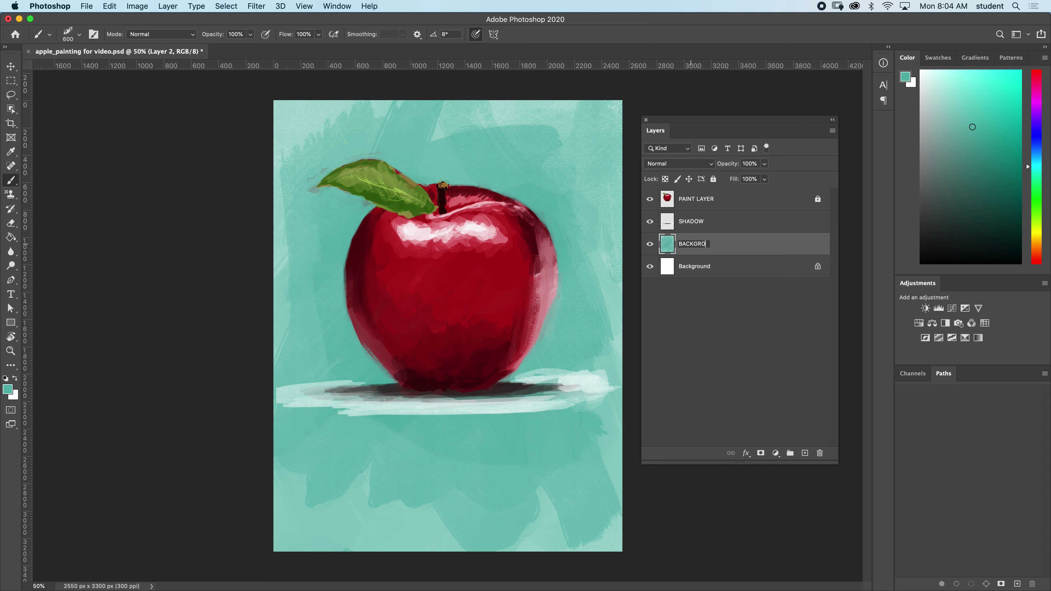
{"action": "left_click", "coordinate": [693, 278]}
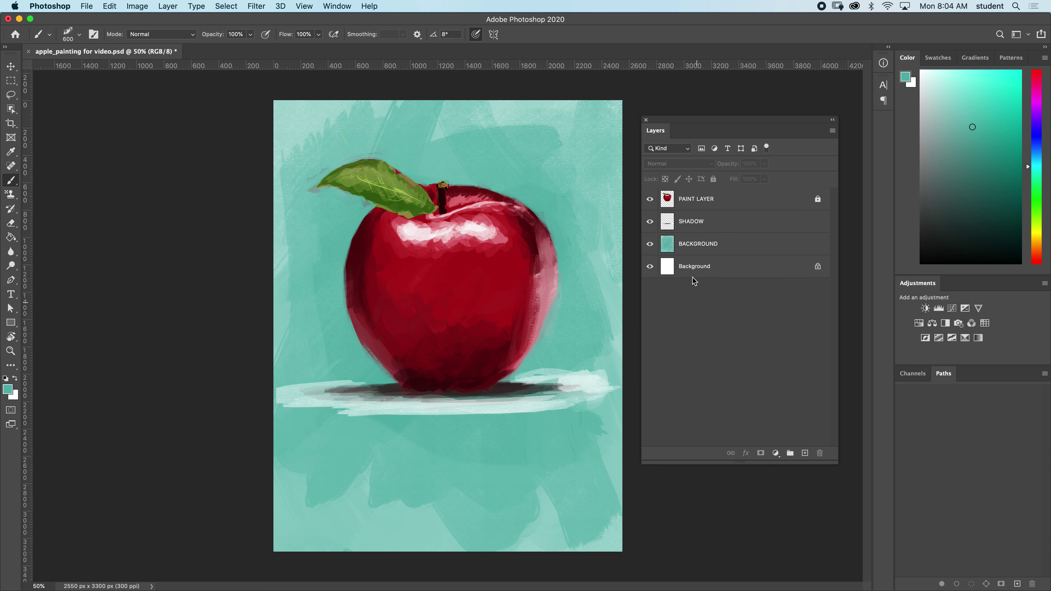
Fully lock the painted teal BACKGROUND layer
{"action": "left_click", "coordinate": [713, 220]}
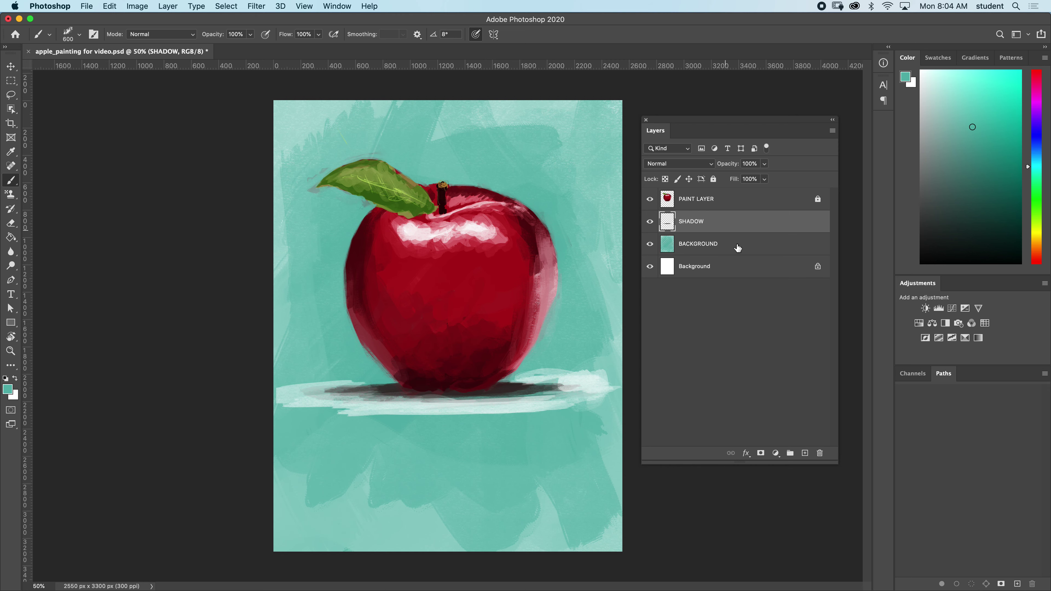
{"action": "left_click", "coordinate": [750, 250]}
{"action": "left_click", "coordinate": [716, 178]}
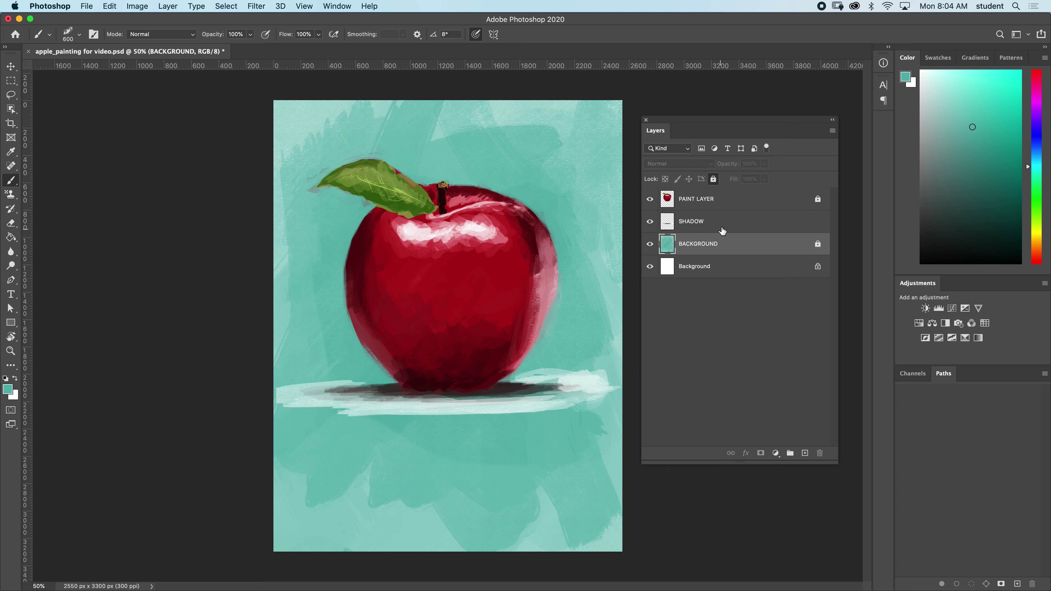
Try Hard Light blending on the SHADOW layer, and settle on Multiply as its blend mode
{"action": "left_click", "coordinate": [690, 217]}
{"action": "left_click", "coordinate": [701, 163]}
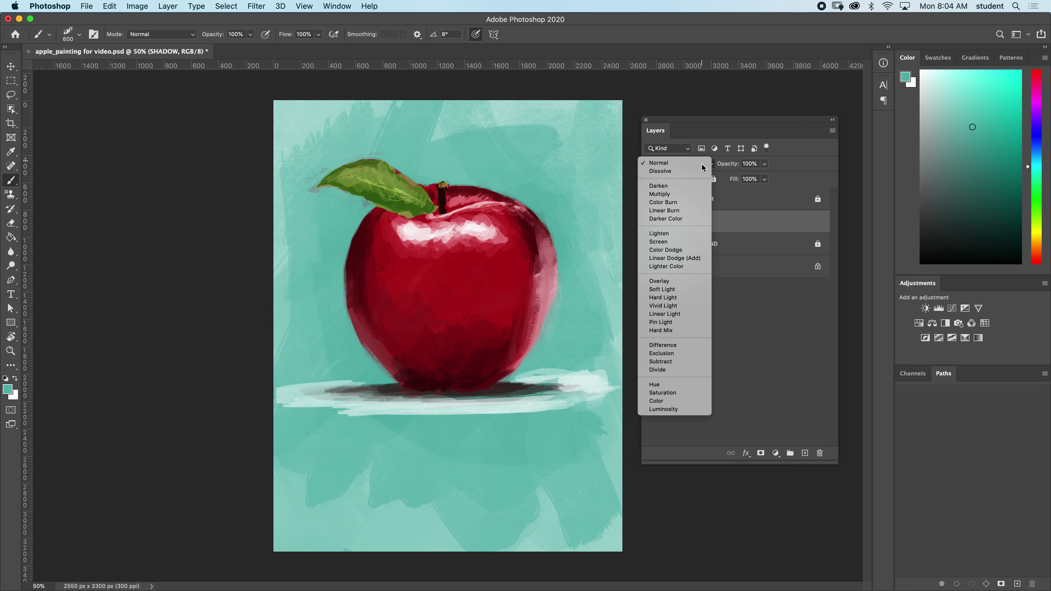
{"action": "left_click", "coordinate": [701, 163]}
{"action": "left_click", "coordinate": [699, 165]}
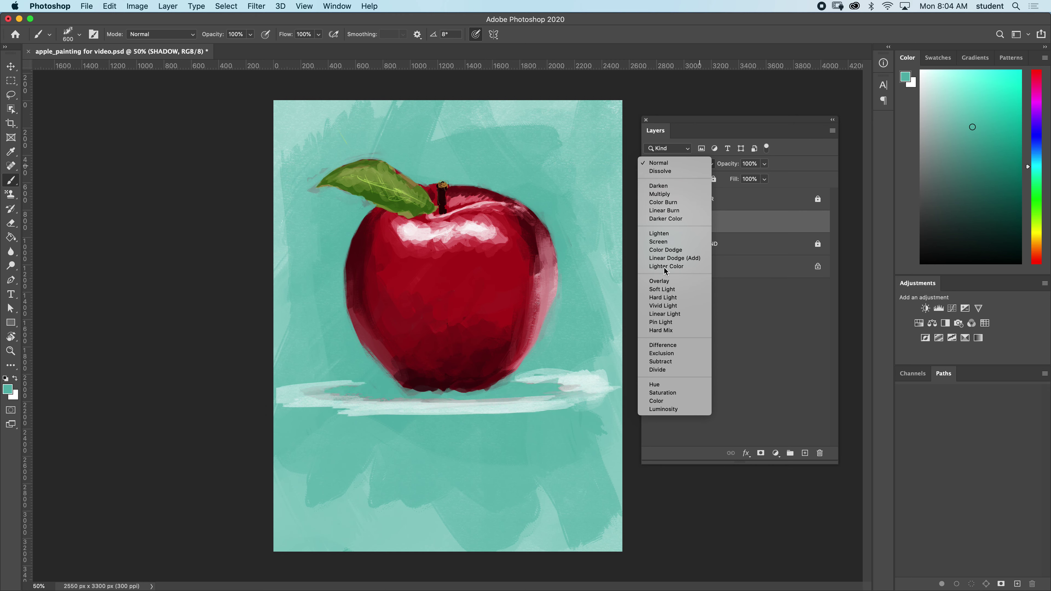
{"action": "left_click", "coordinate": [662, 298]}
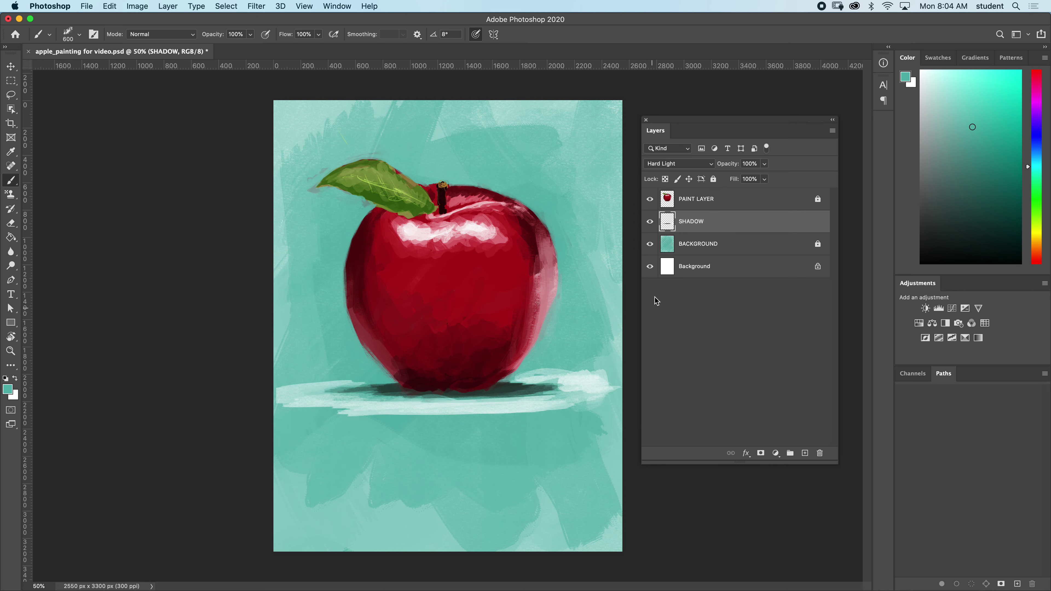
{"action": "left_click", "coordinate": [689, 164]}
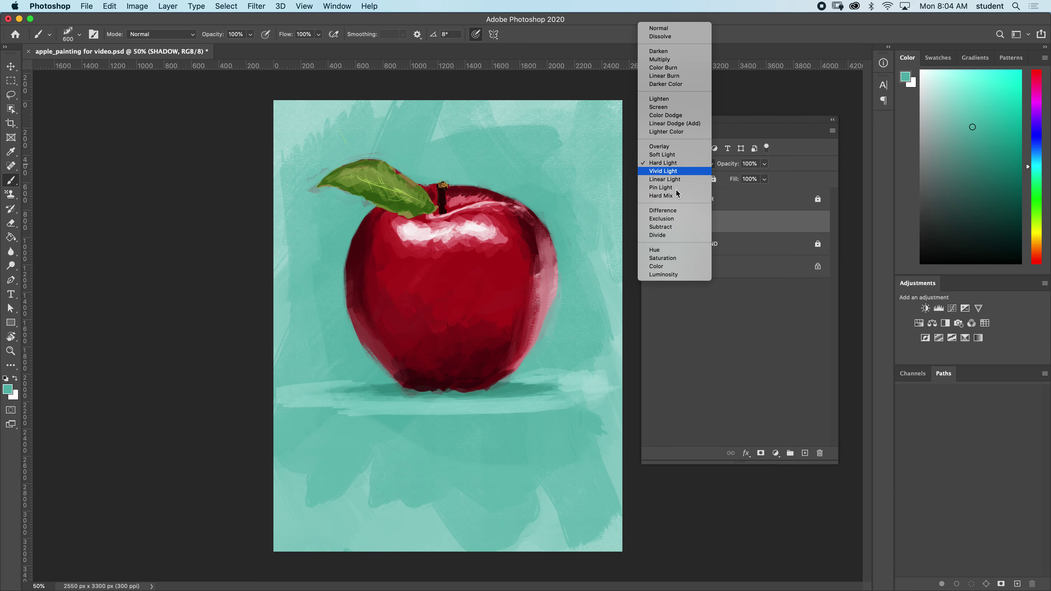
{"action": "left_click", "coordinate": [681, 63]}
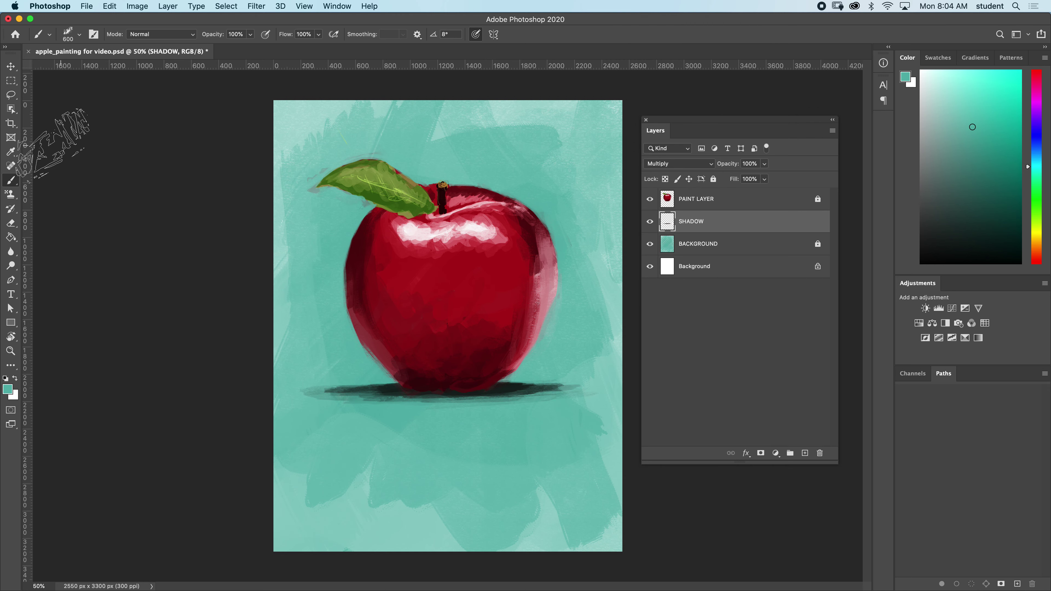
Select PAINT LAYER and SHADOW together, unlock them, move the apple and its shadow lower on the canvas, and deselect the layers
{"action": "key", "text": "v"}
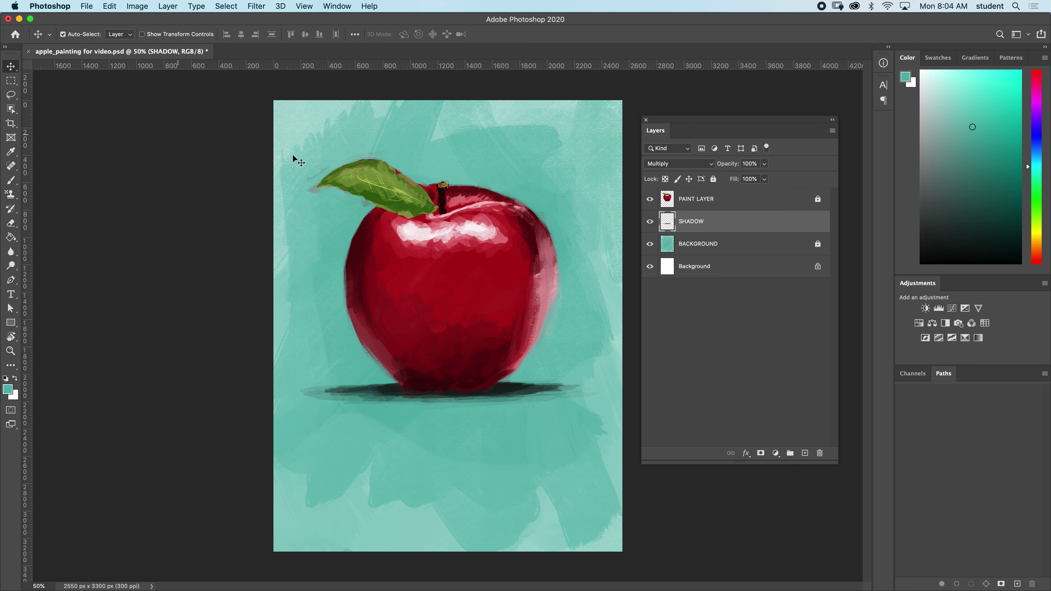
{"action": "left_click", "coordinate": [756, 201], "text": "shift"}
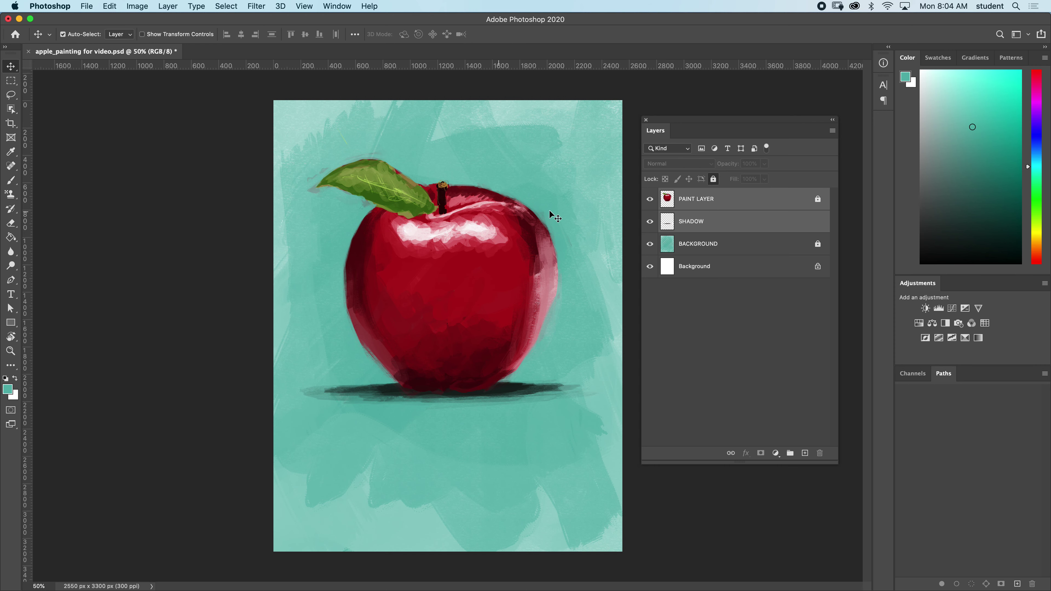
{"action": "left_click", "coordinate": [714, 180]}
{"action": "left_click_drag", "start_coordinate": [455, 252], "coordinate": [481, 285]}
{"action": "left_click", "coordinate": [157, 243]}
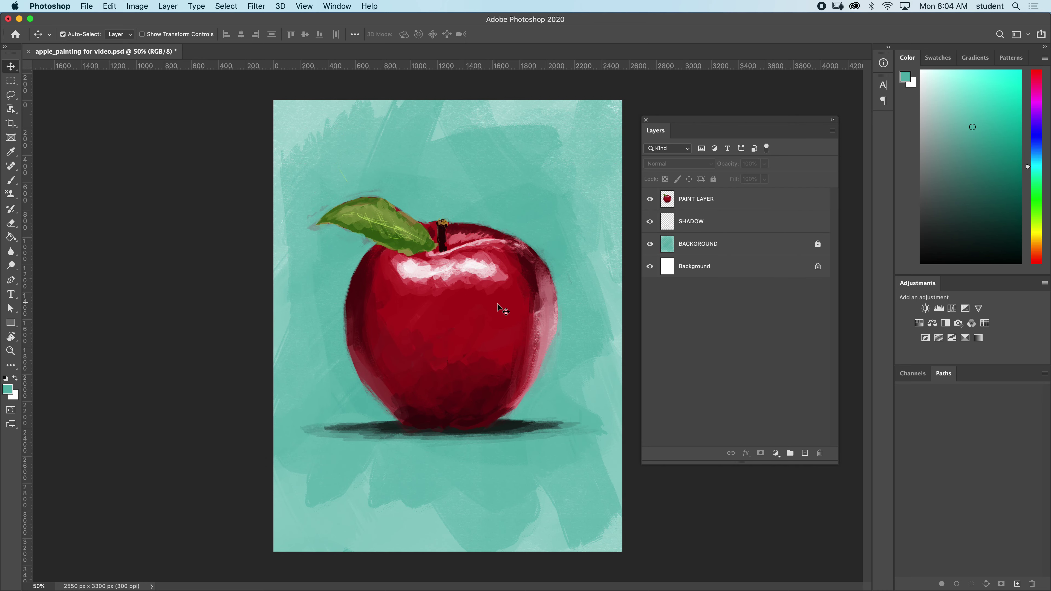